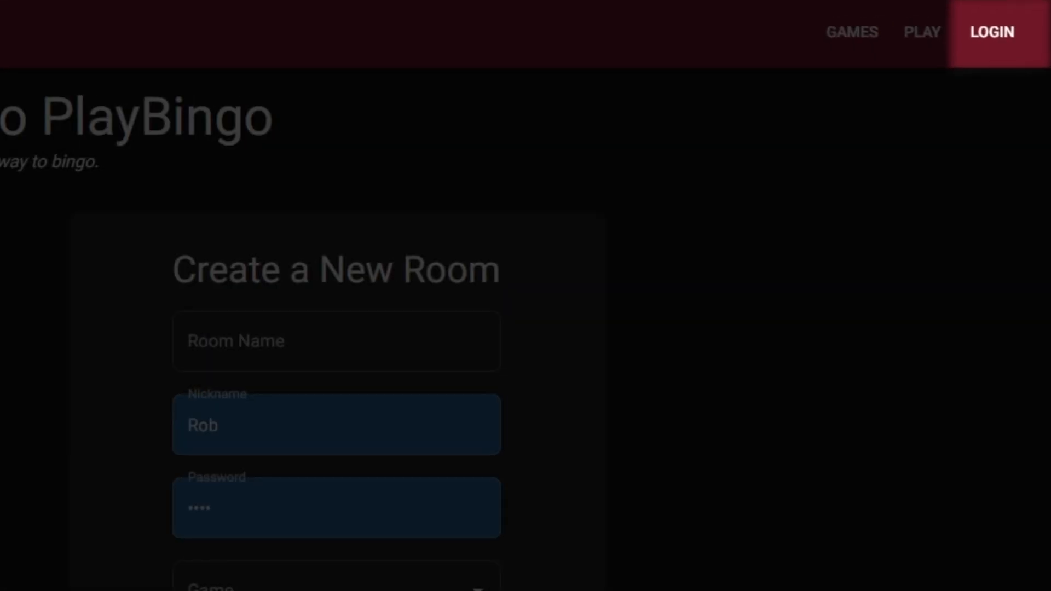
Log in to PlayBingo by replacing the autofilled credentials with the account's username and password.
left_click(992, 32)
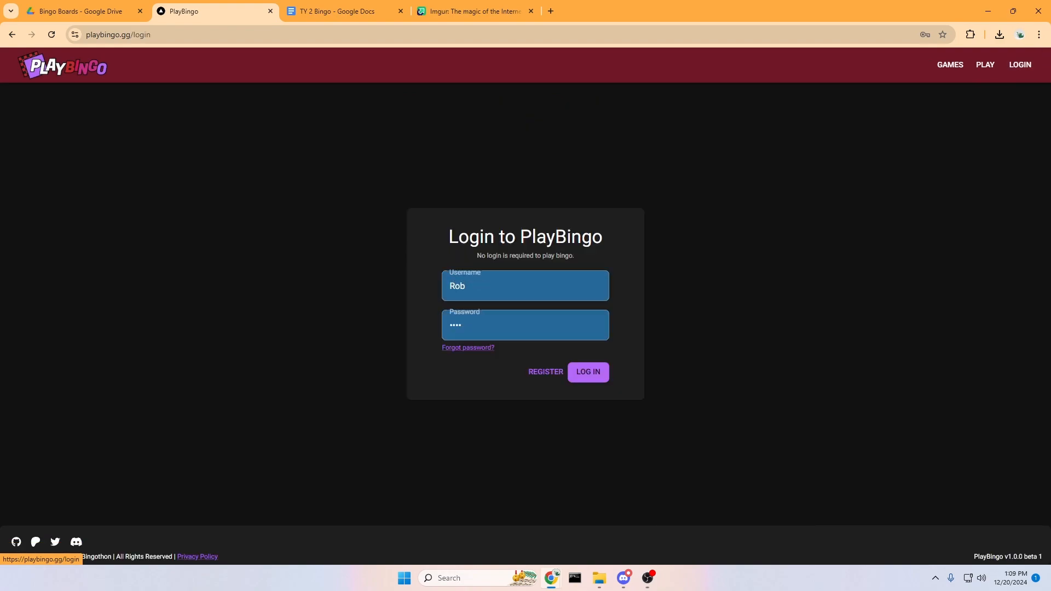
double_click(457, 286)
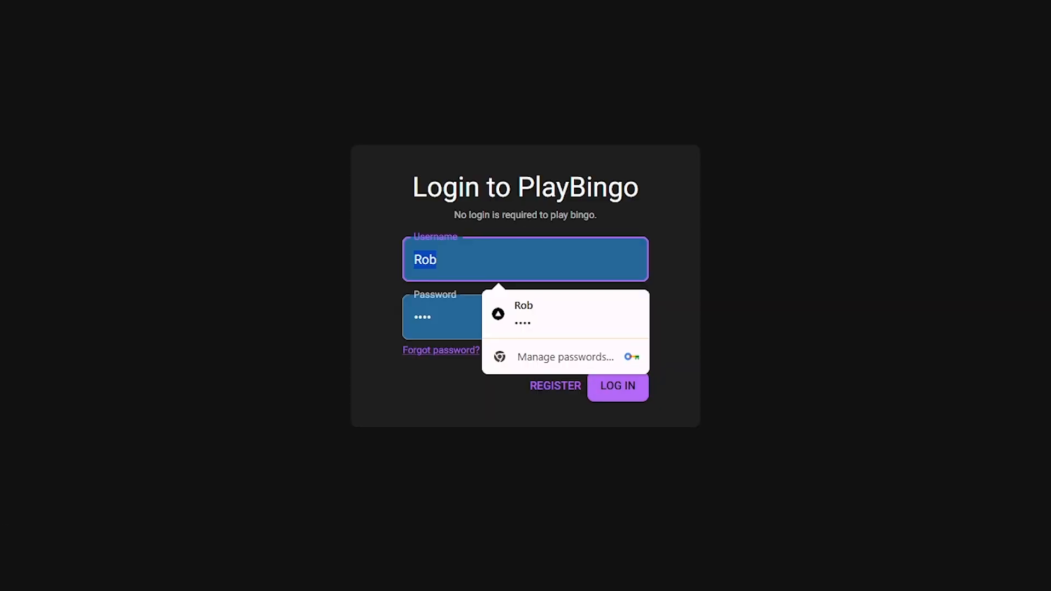
type("robthegame")
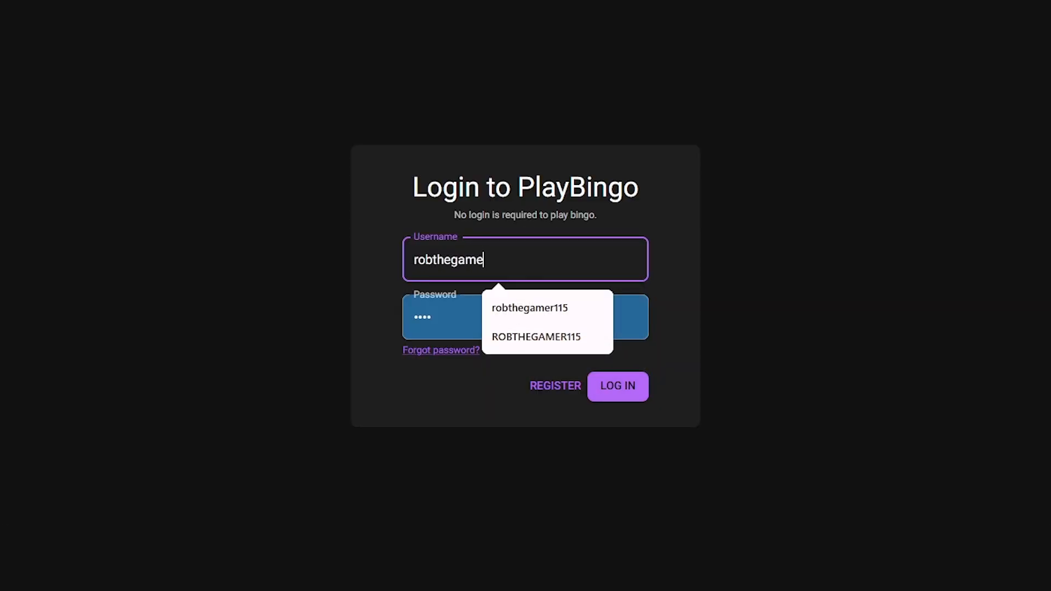
type("r115")
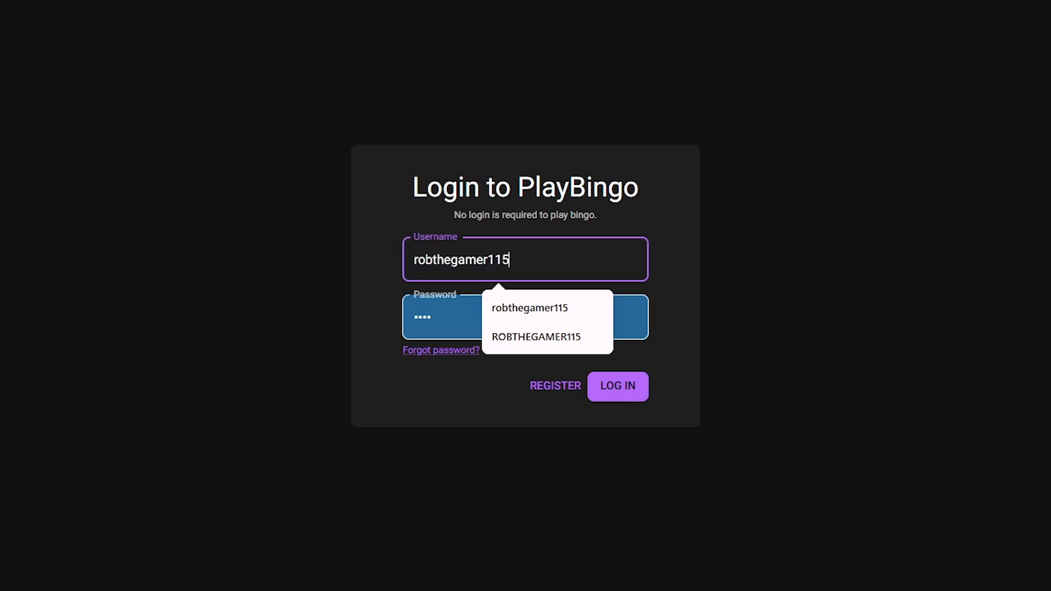
key("Tab")
type("r")
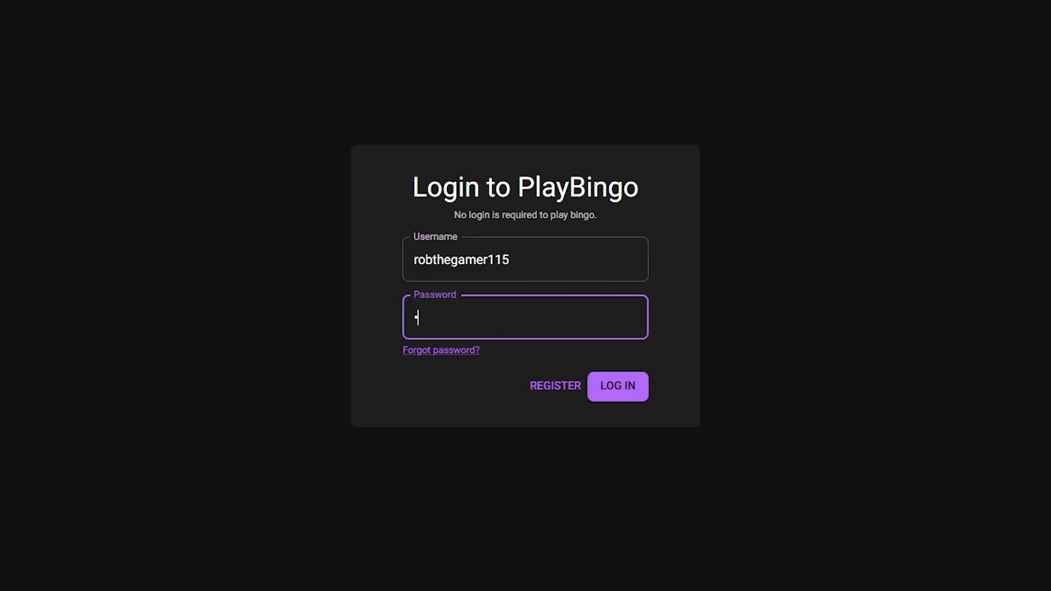
key("Return")
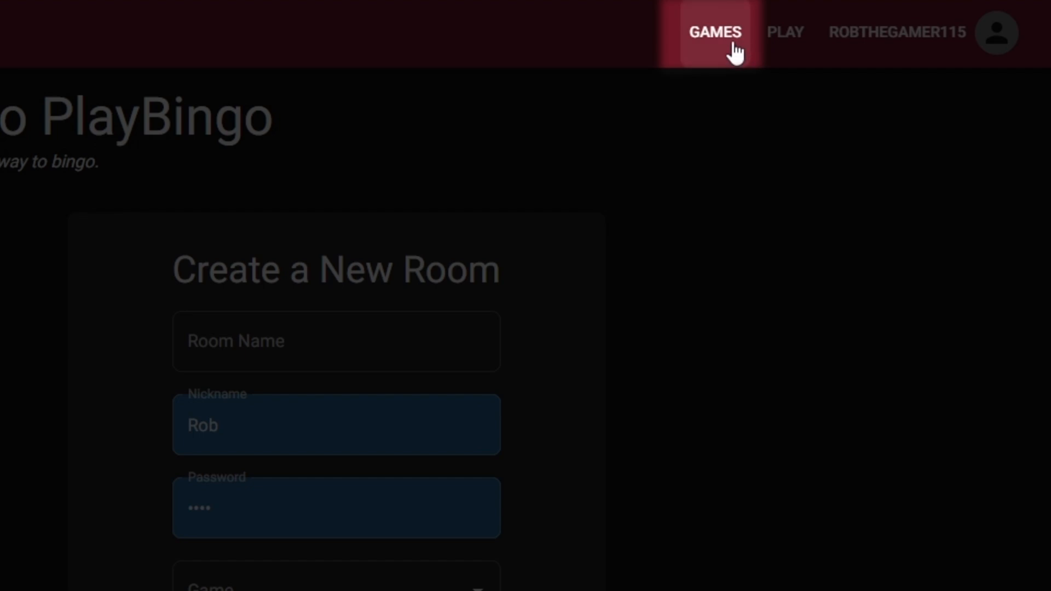
Open the Create a new game form from the Games list.
left_click(711, 53)
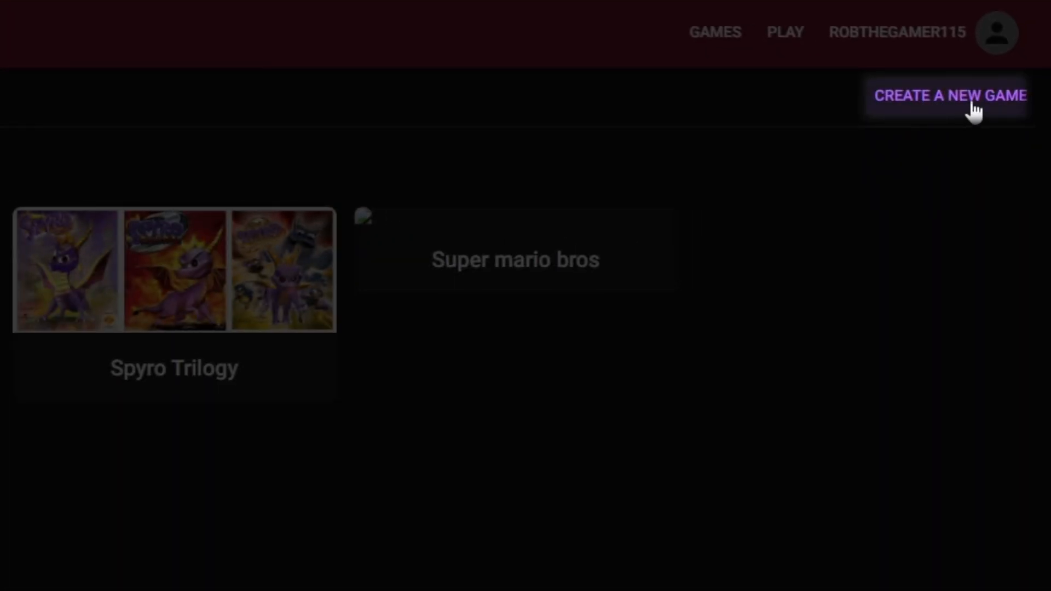
left_click(973, 105)
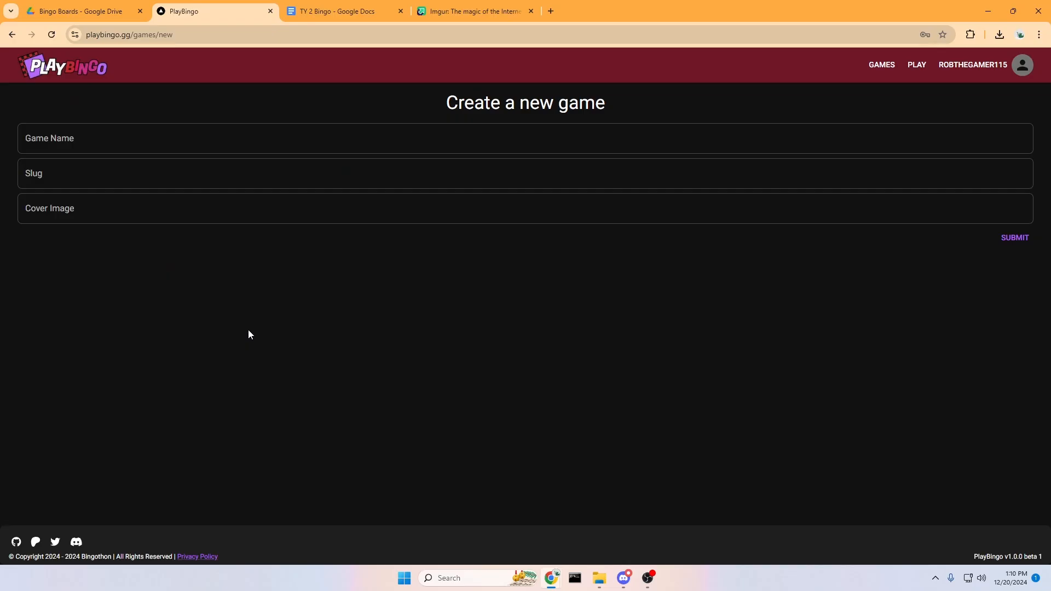
Enter game name 'Ty the Tasmanian Tiger 2: Bush Rescue' and slug 'ty2br', then go to Imgur.
left_click(128, 148)
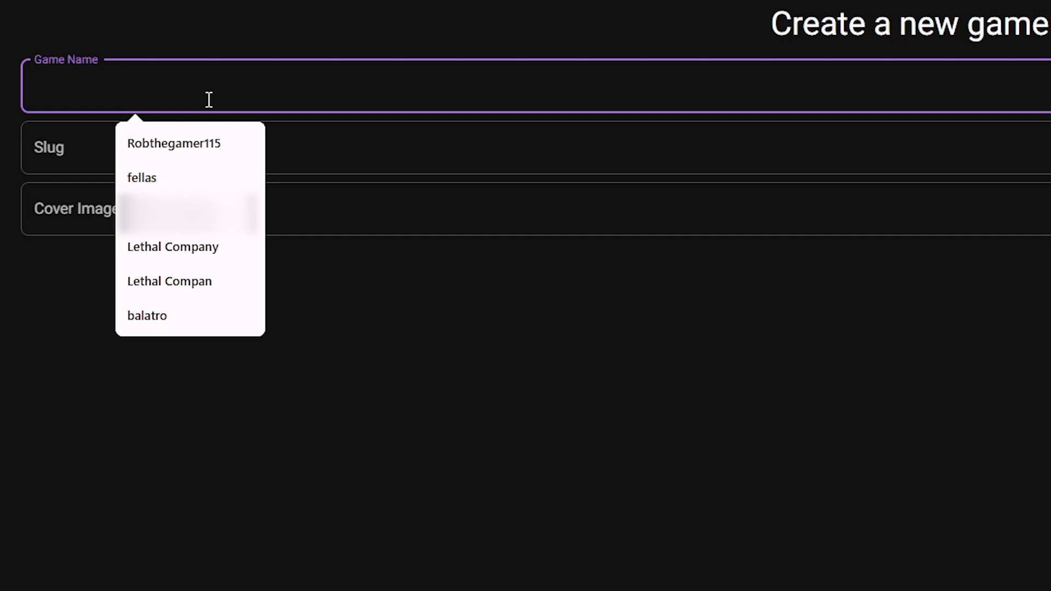
type("Ty th")
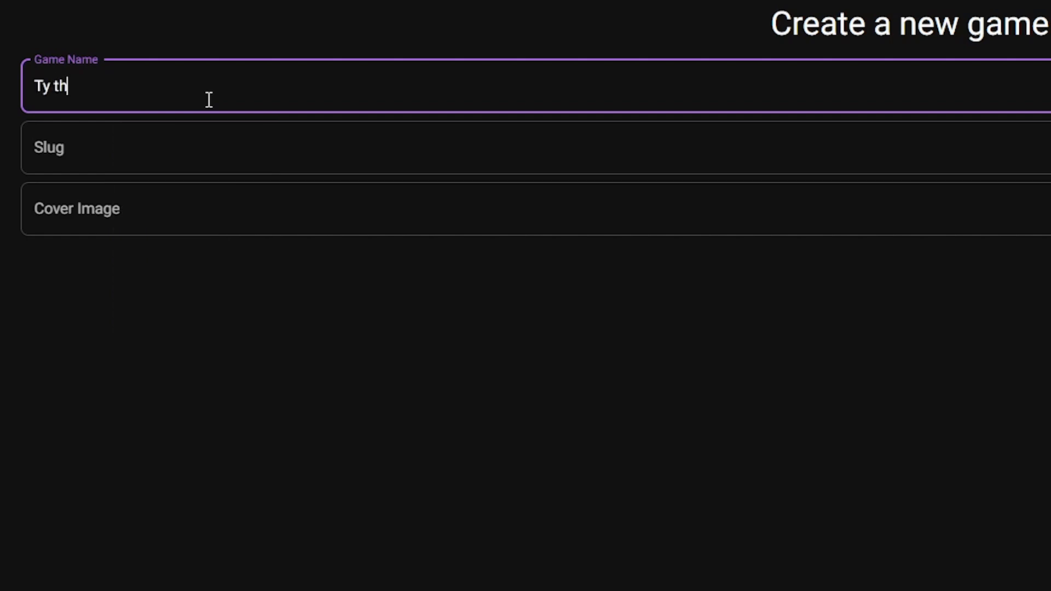
type("e Tasmanian Tiger")
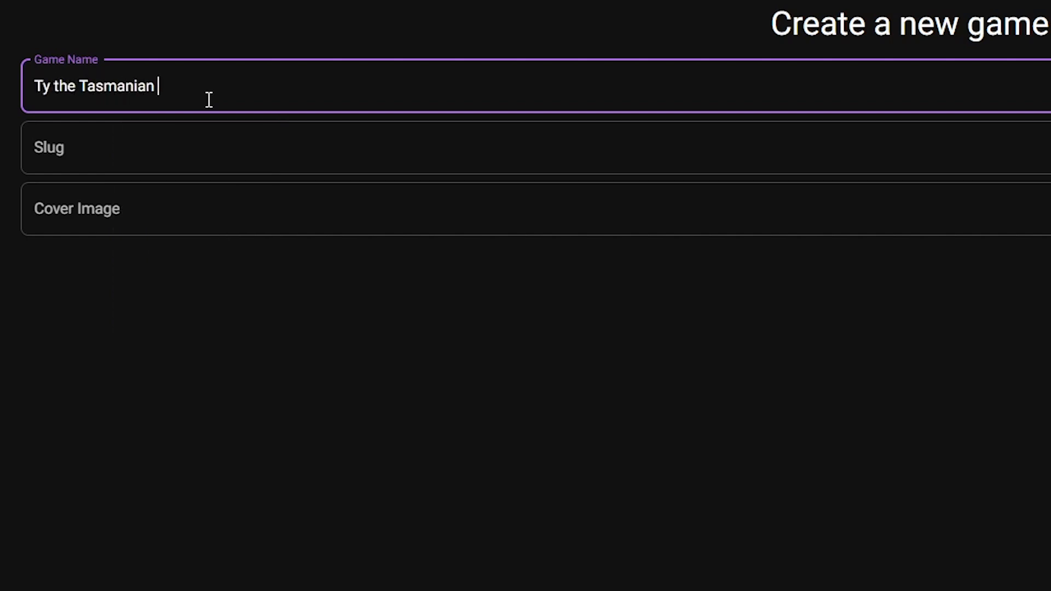
type(" 2: Bush Rescue")
left_click(85, 153)
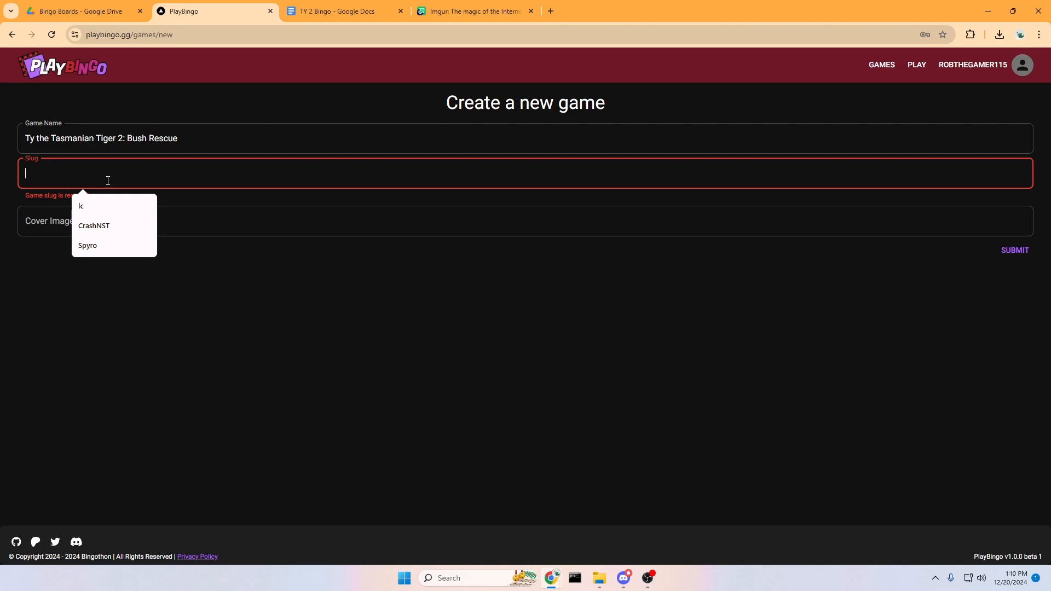
type("ty2")
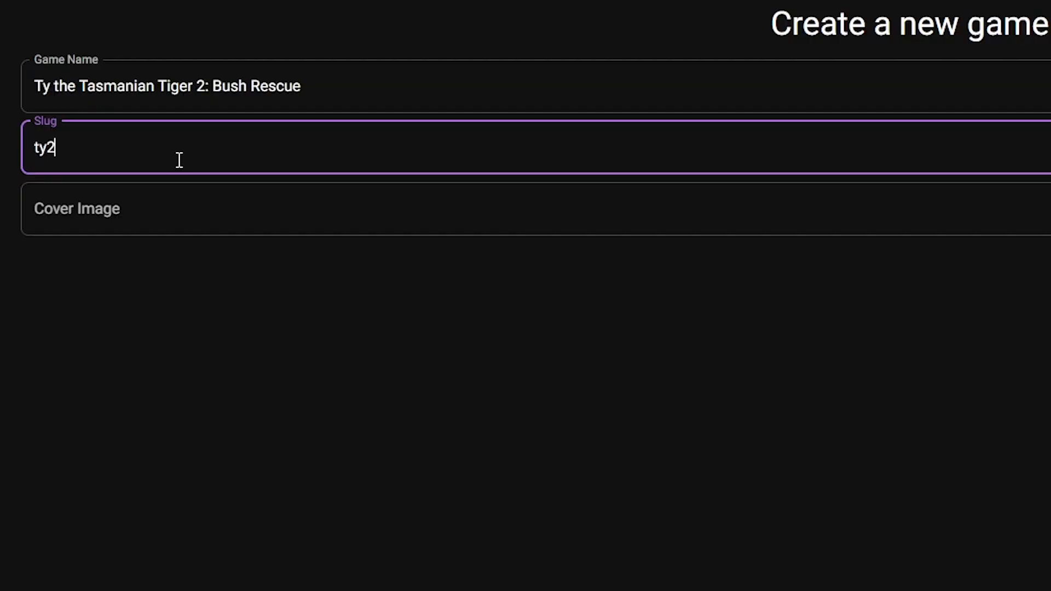
type("br")
left_click(254, 230)
left_click(519, 331)
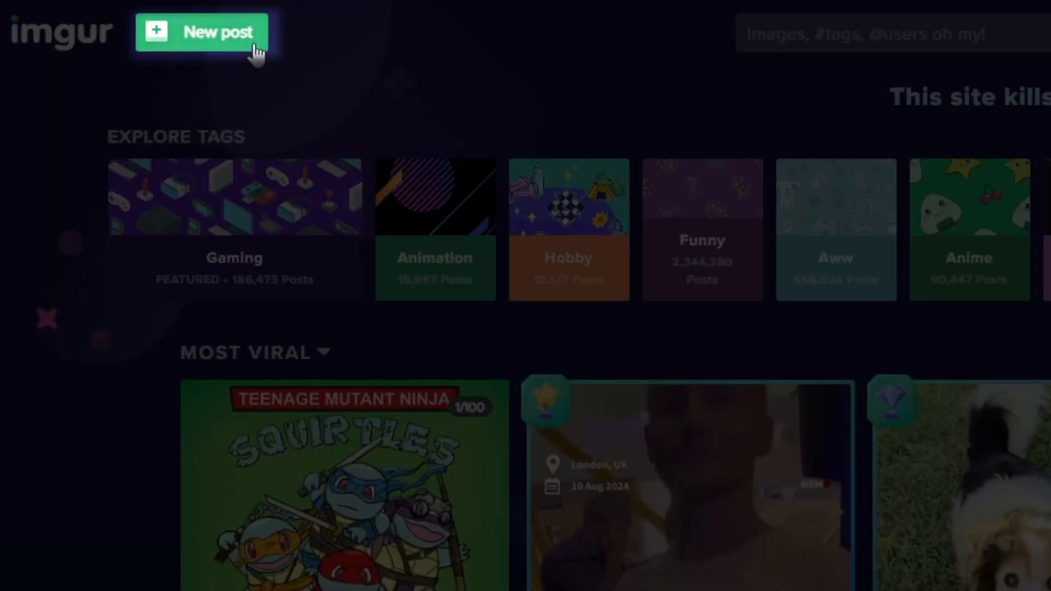
Start a new Imgur post and upload the Ty the Tasmanian Tiger 2 cover art from Google Images.
left_click(252, 44)
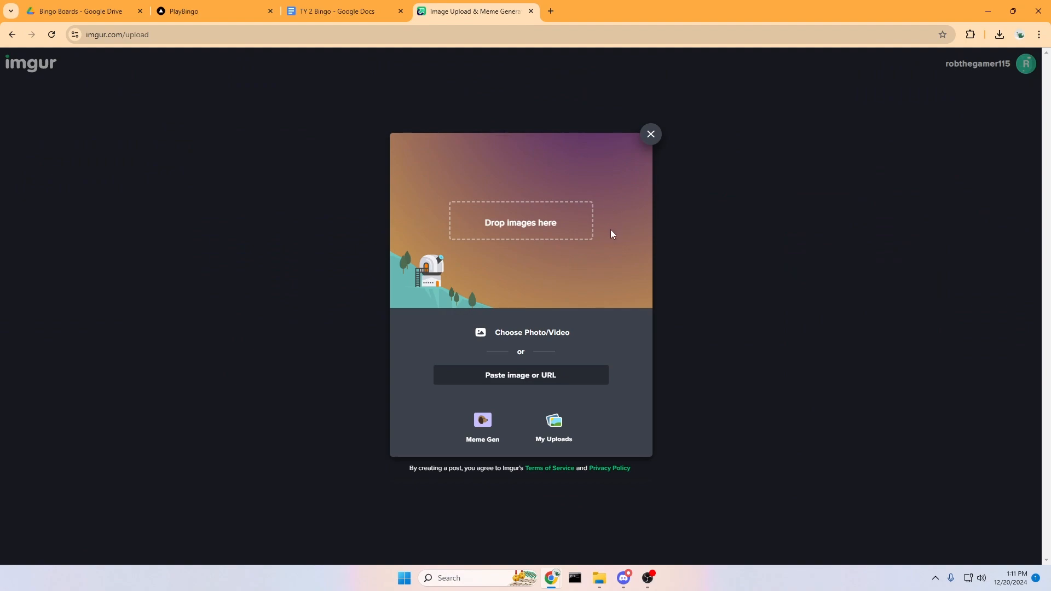
left_click(552, 17)
type("ty th")
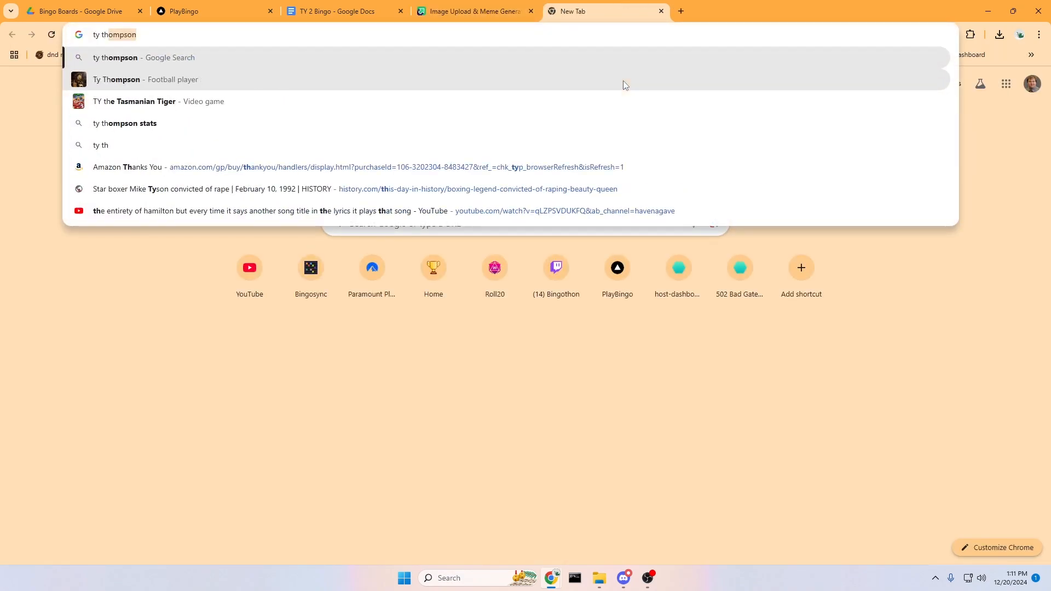
type("e tasmanian tiger")
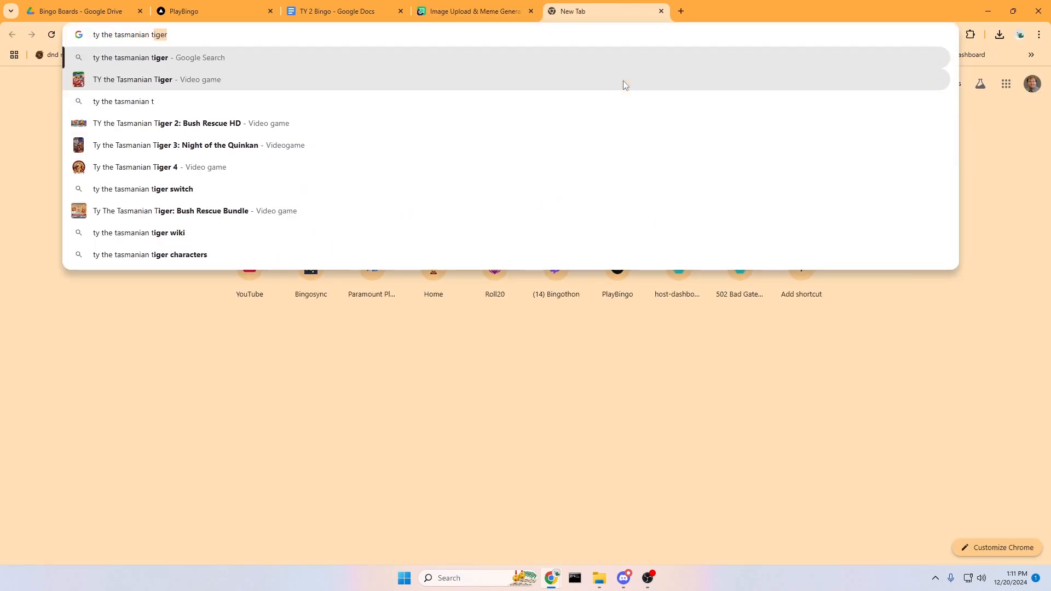
type(" 2: bush rescue")
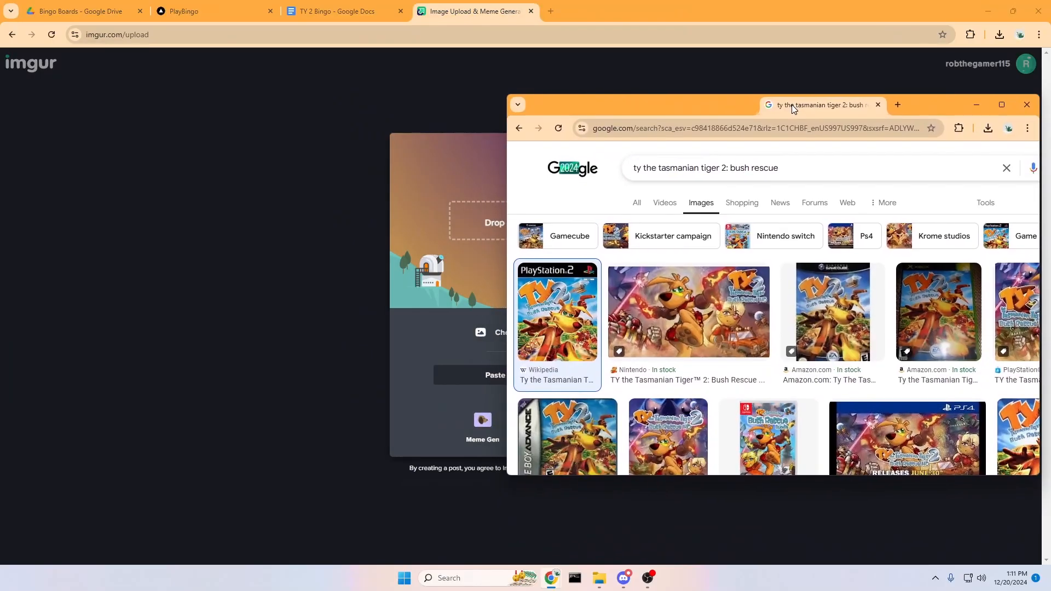
left_click_drag(793, 109, 794, 109)
left_click_drag(897, 324, 455, 240)
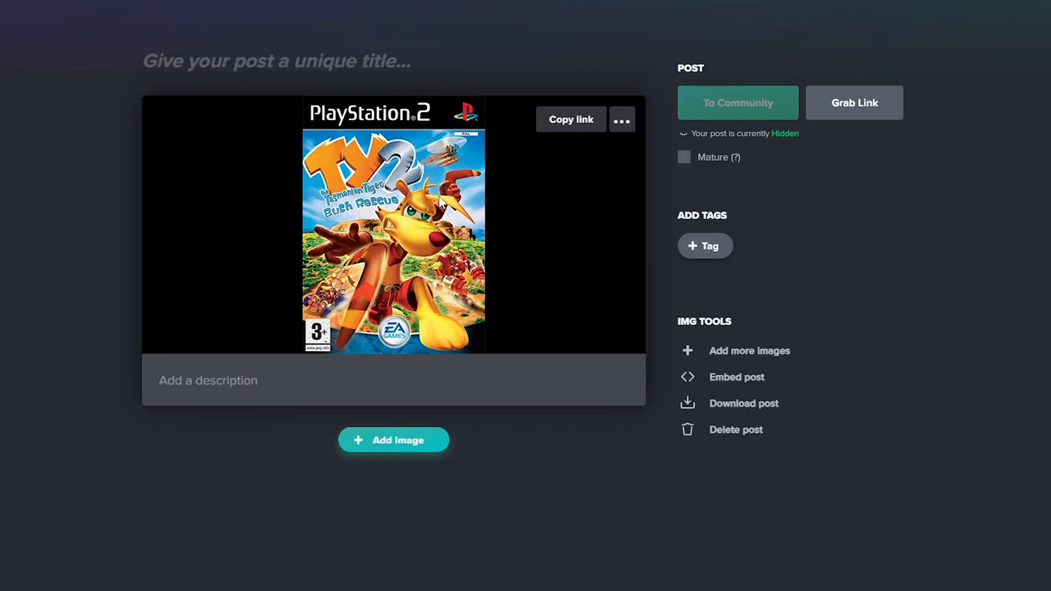
Open the uploaded cover as a direct image and copy its URL back to PlayBingo.
right_click(409, 194)
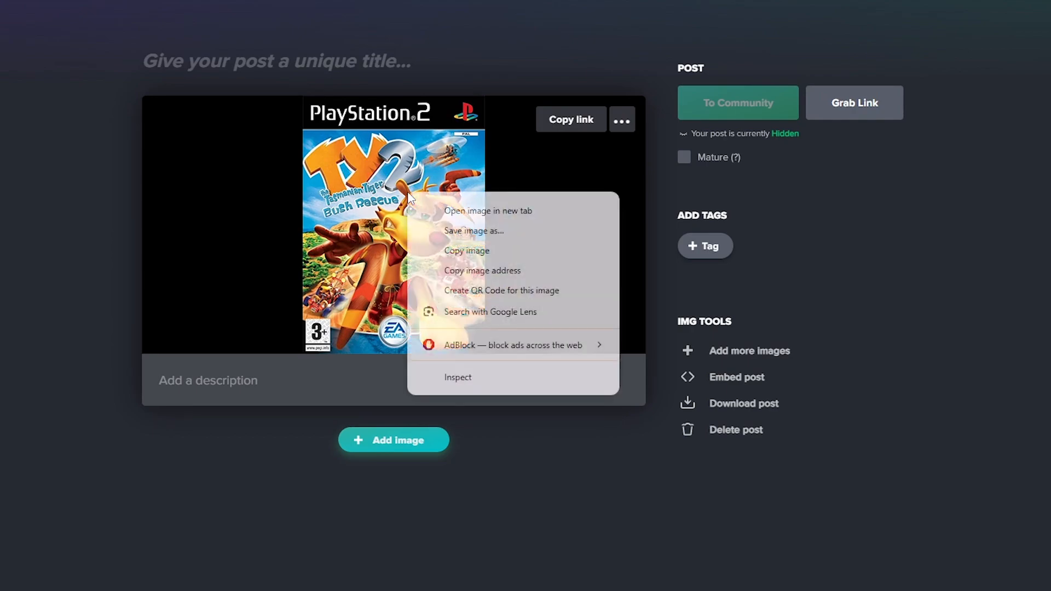
left_click(454, 212)
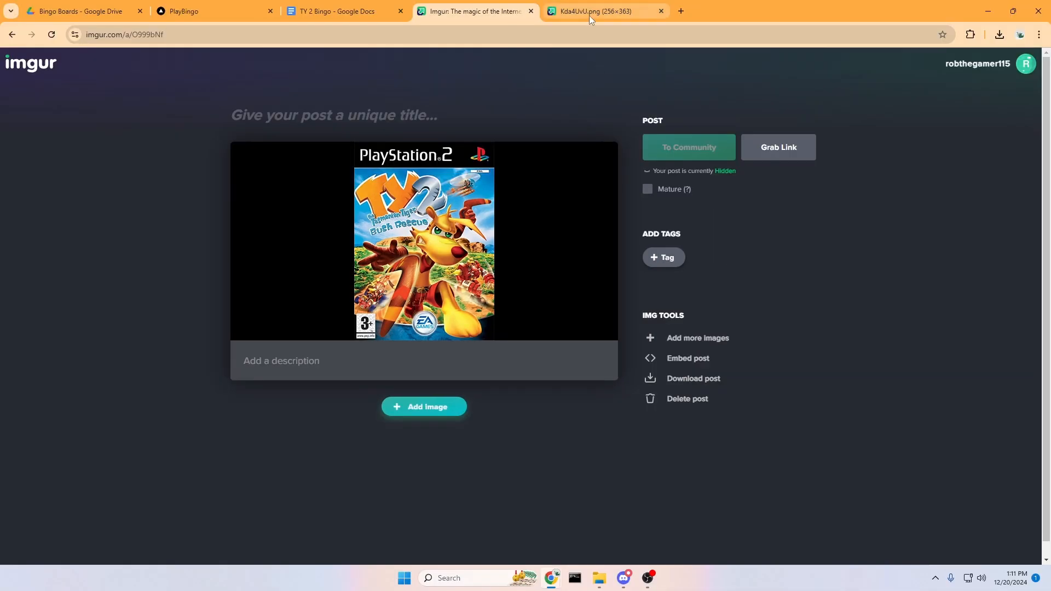
left_click(589, 16)
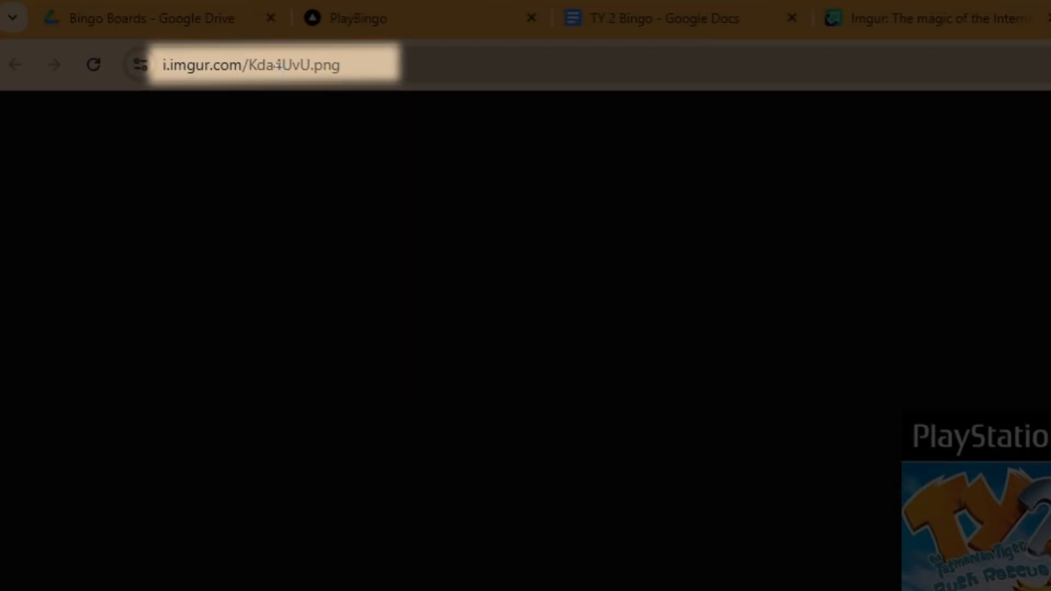
left_click(279, 66)
key("ctrl+c")
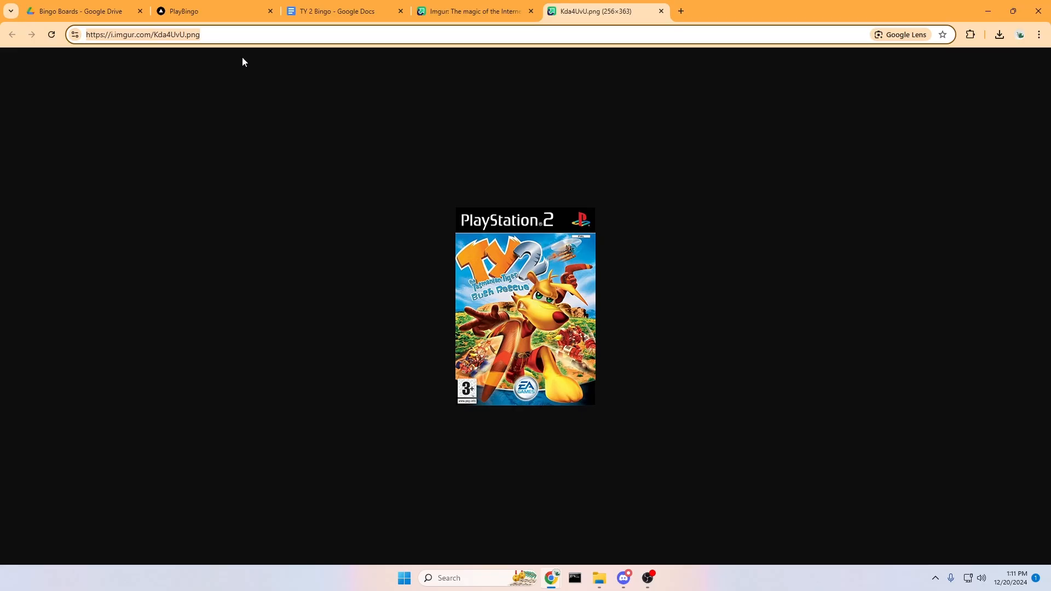
left_click(433, 16)
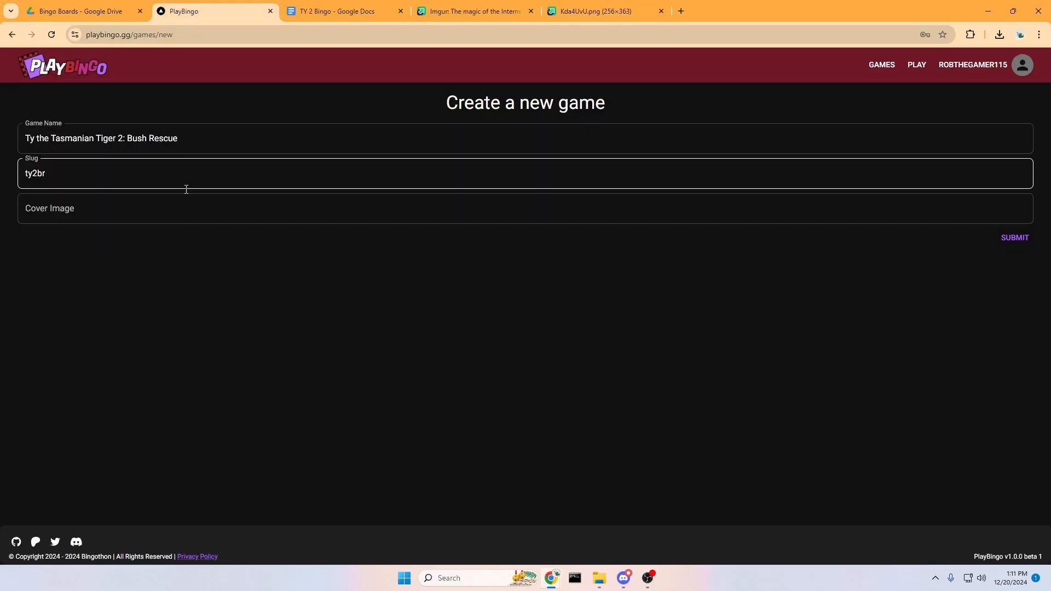
Paste the Imgur image link as the Cover Image, submit the game, and view the games list.
left_click(131, 206)
key("ctrl+v")
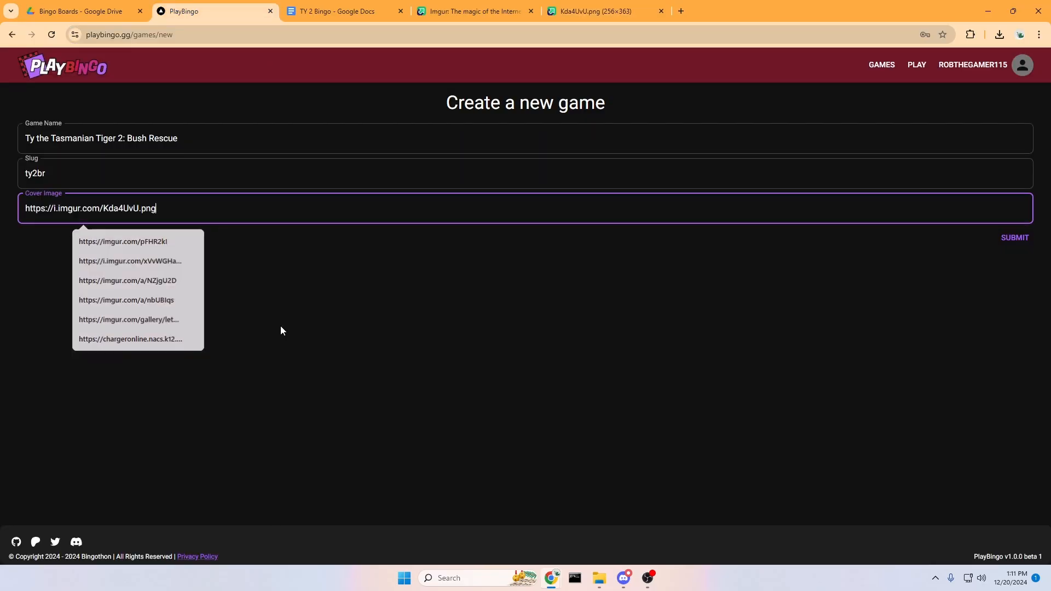
left_click(1010, 246)
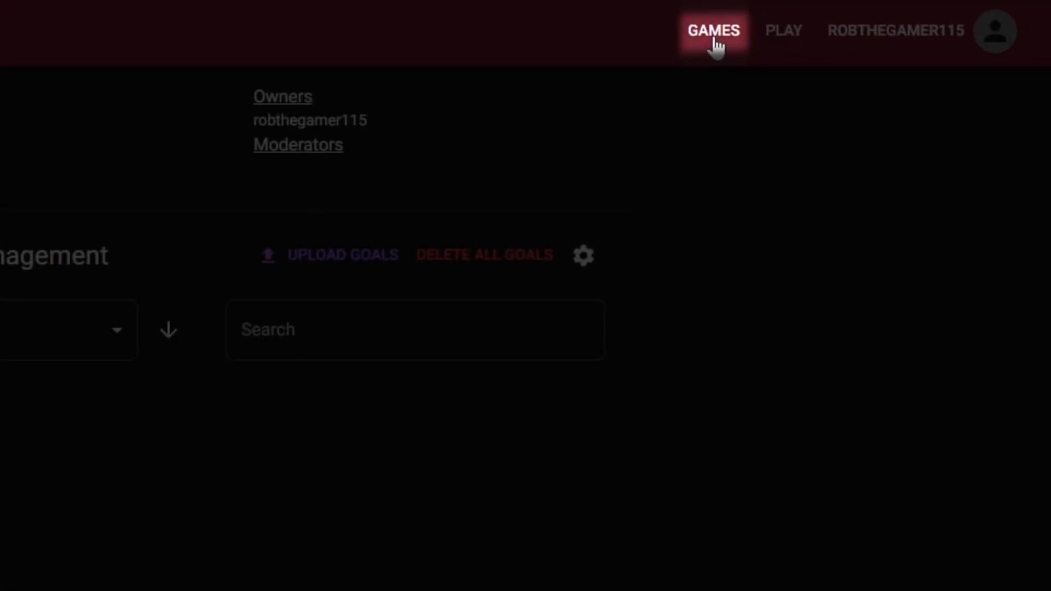
left_click(714, 44)
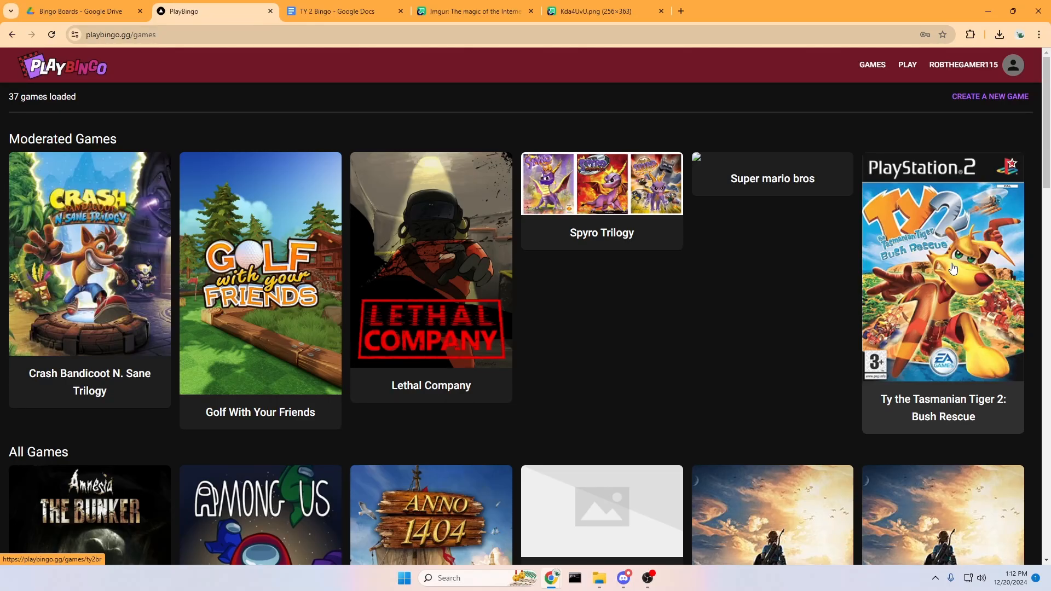
Open the Ty 2 game's empty goal page, cancel a blank new goal, and view the TY 2 Bingo doc.
left_click(952, 268)
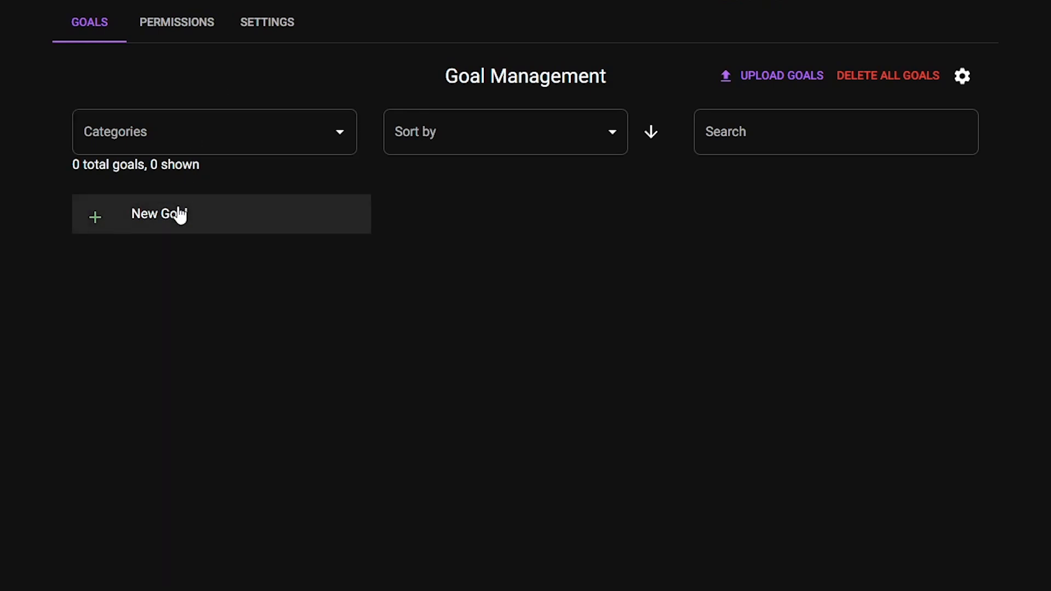
left_click(180, 215)
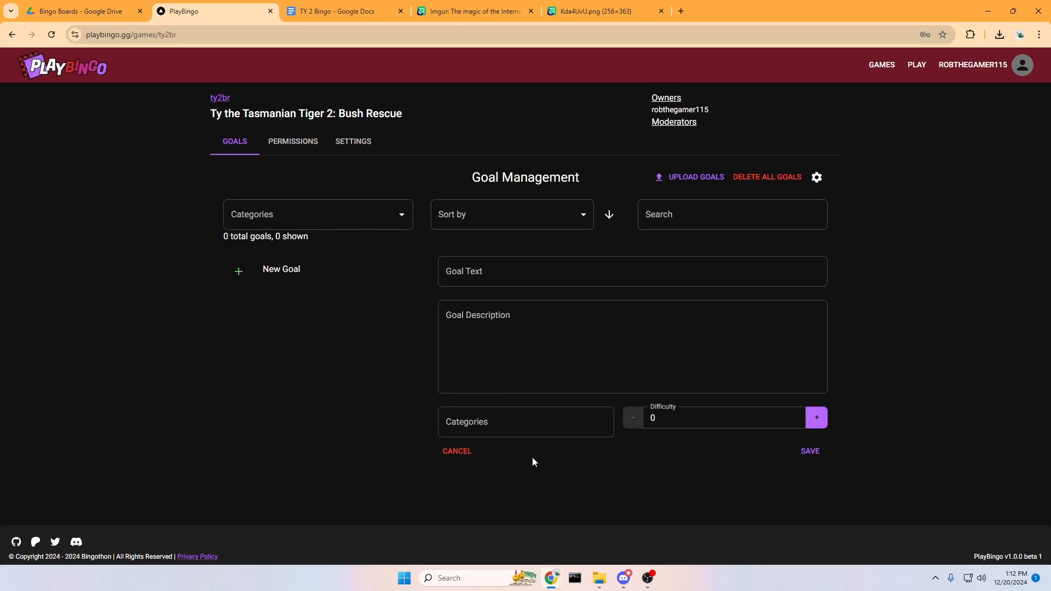
left_click(456, 451)
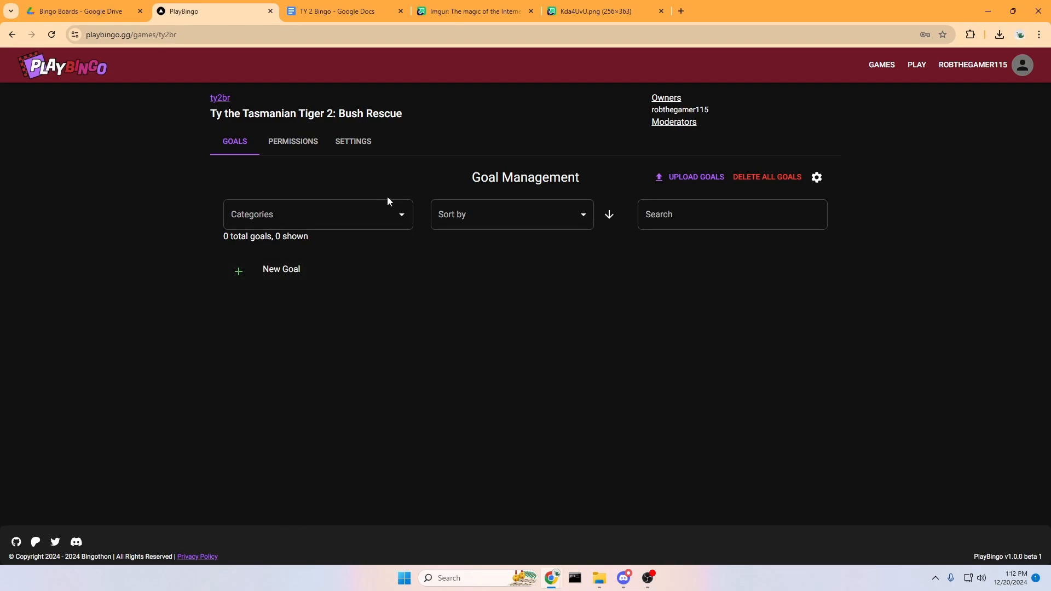
left_click(349, 20)
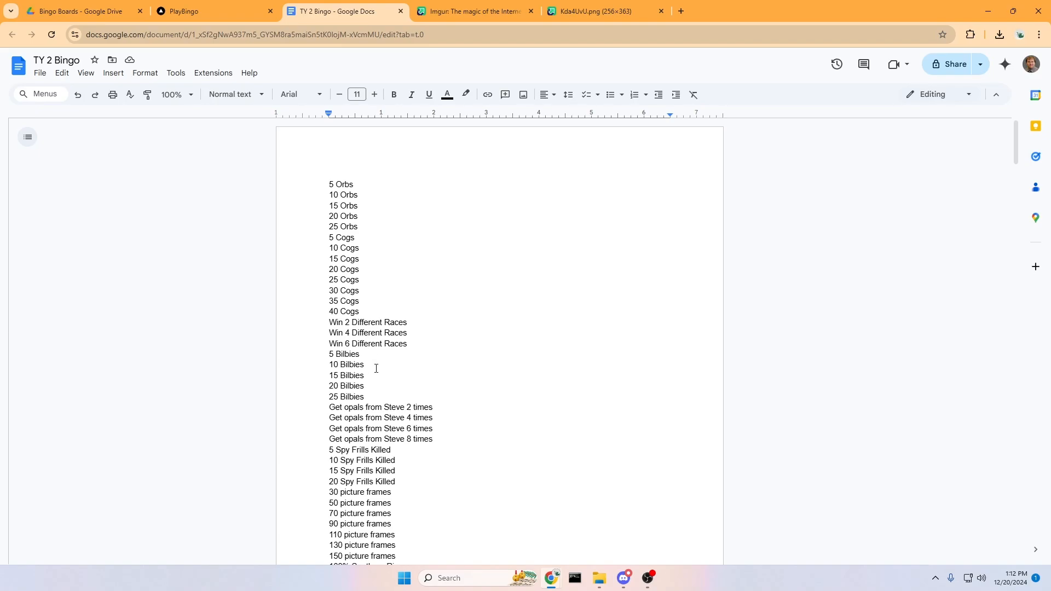
Scroll through the TY 2 Bingo goal list and bring the Playbingo Custom Generator folder into view.
scroll(223, 71, "down", 14)
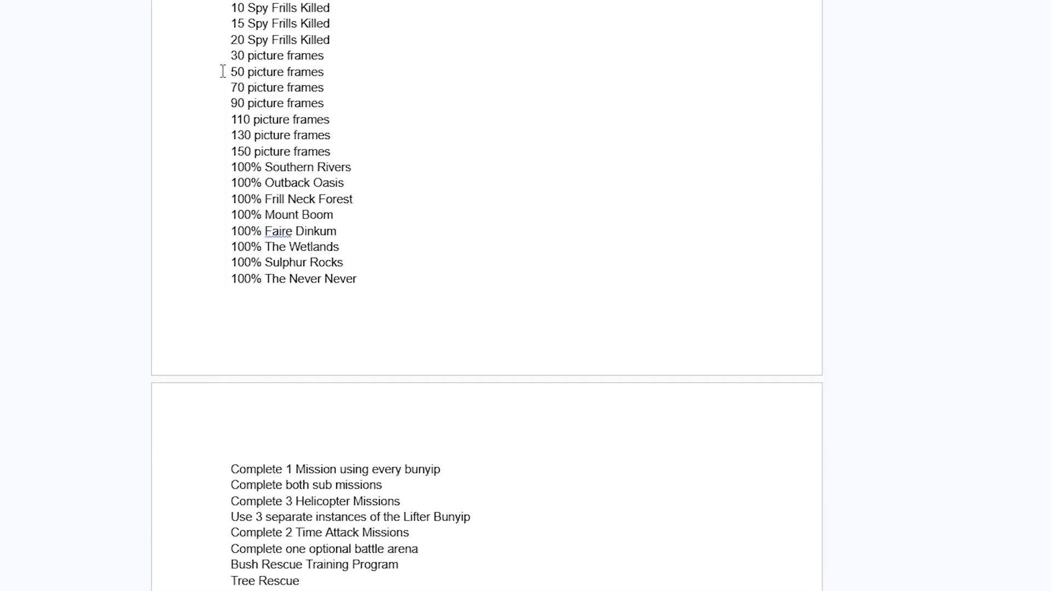
scroll(223, 70, "down", 4)
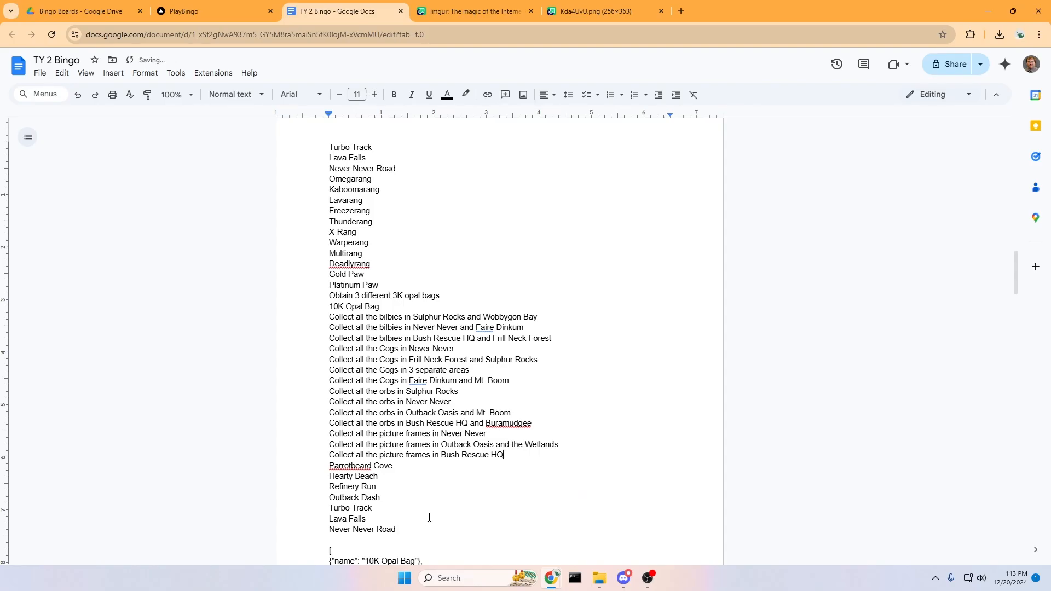
scroll(476, 516, "up", 1)
scroll(477, 516, "up", 20)
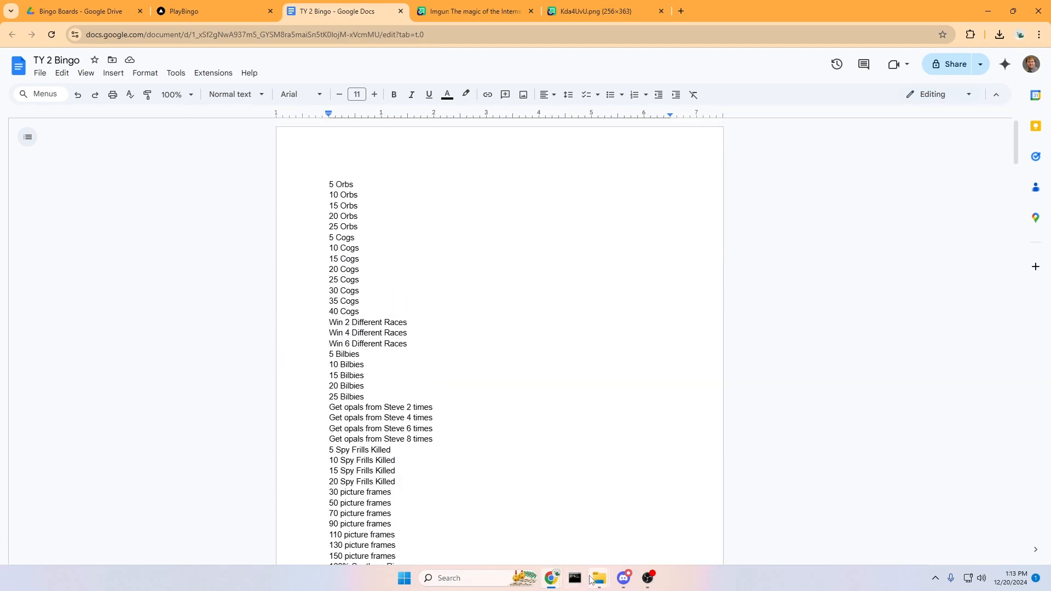
mouse_move(597, 579)
left_click_drag(1050, 114, 701, 113)
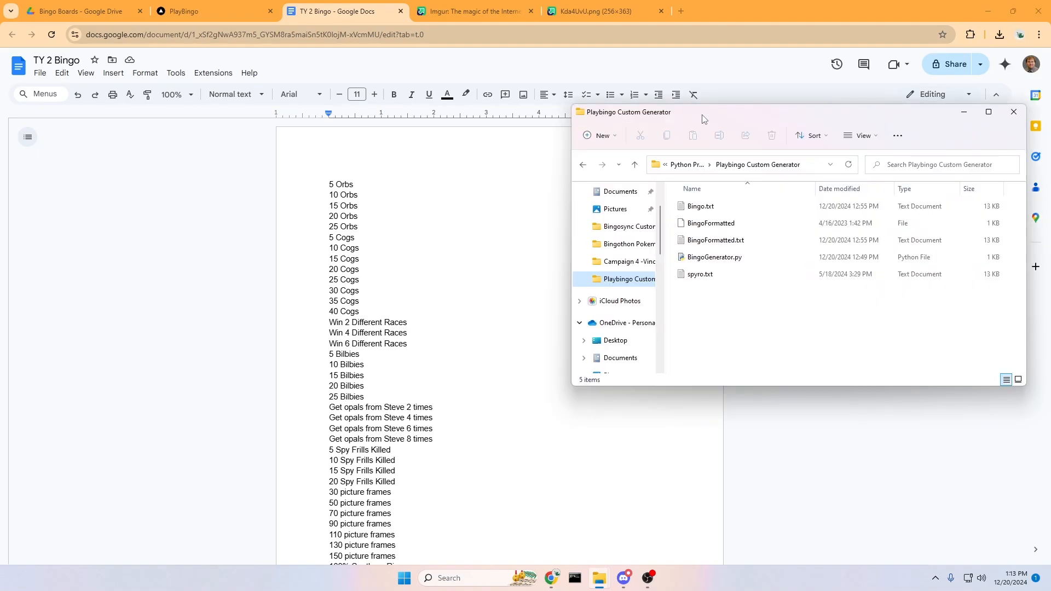
Copy the Ty 2 goal list from 5 Orbs through Never Never Road in the document.
left_click(326, 180)
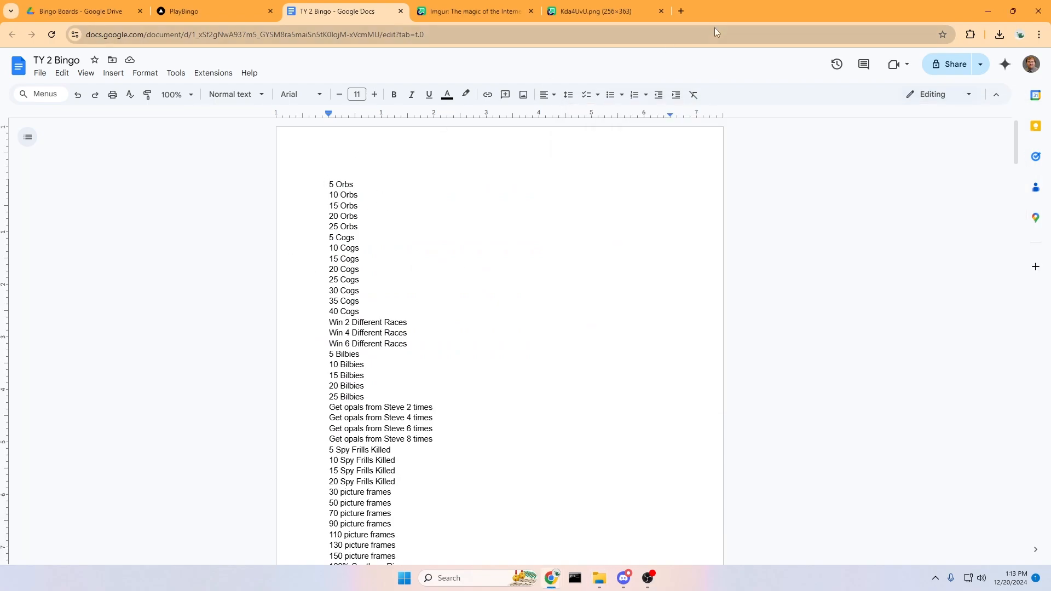
left_click_drag(714, 10, 292, 69)
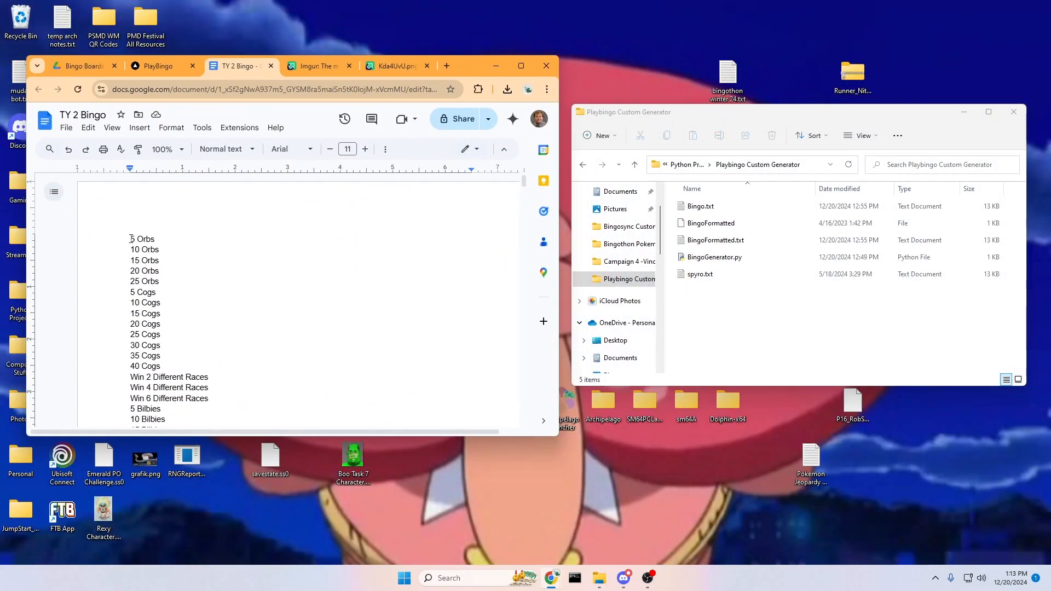
left_click_drag(131, 239, 182, 280)
scroll(181, 280, "down", 9)
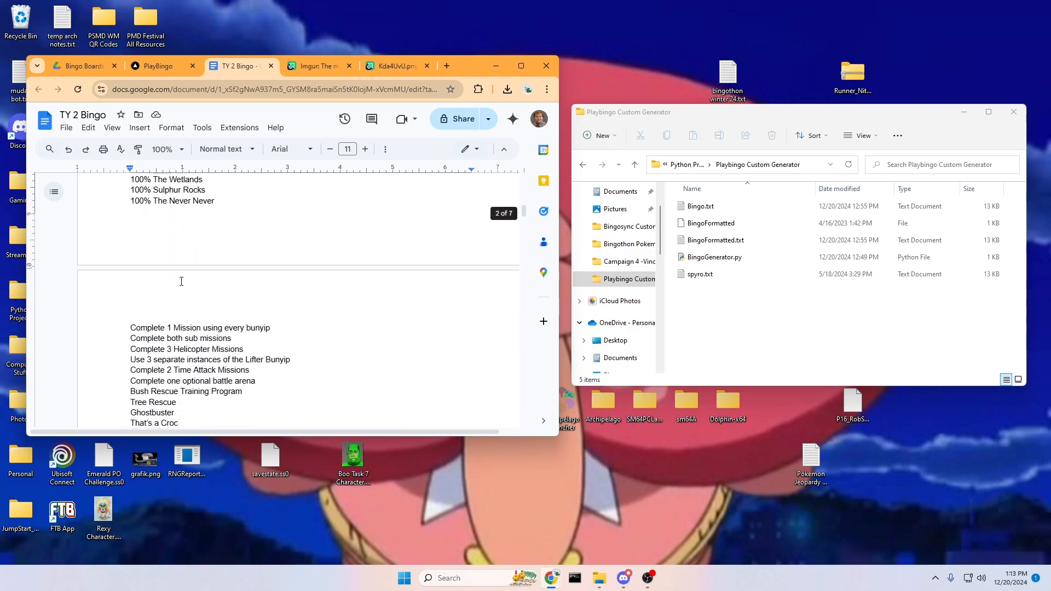
scroll(181, 280, "down", 15)
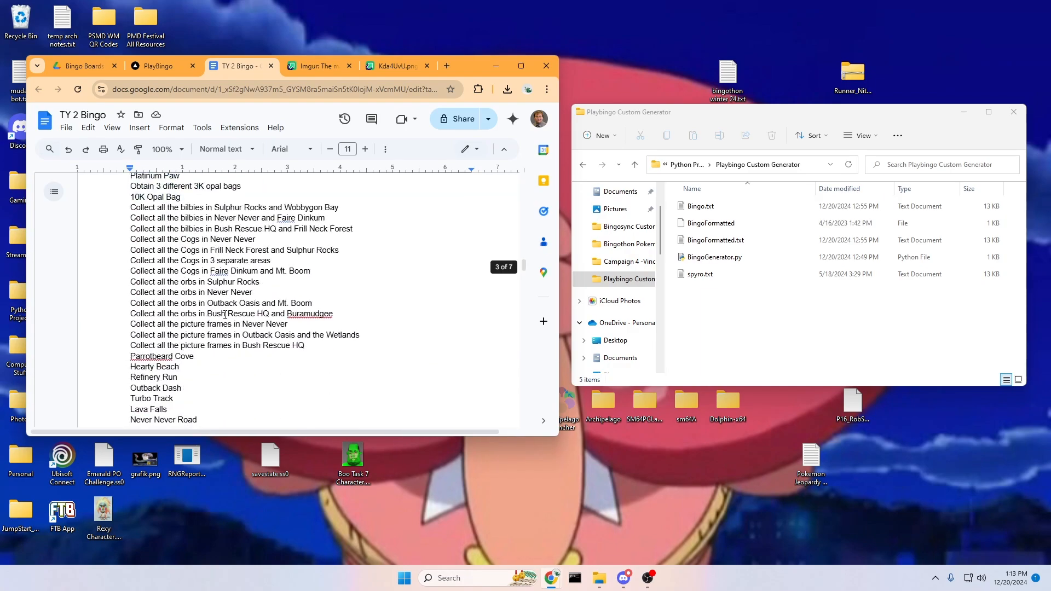
left_click_drag(224, 314, 197, 311)
Replace Bingo.txt's contents with the copied goal list, drop the trailing blank line, and save.
double_click(720, 210)
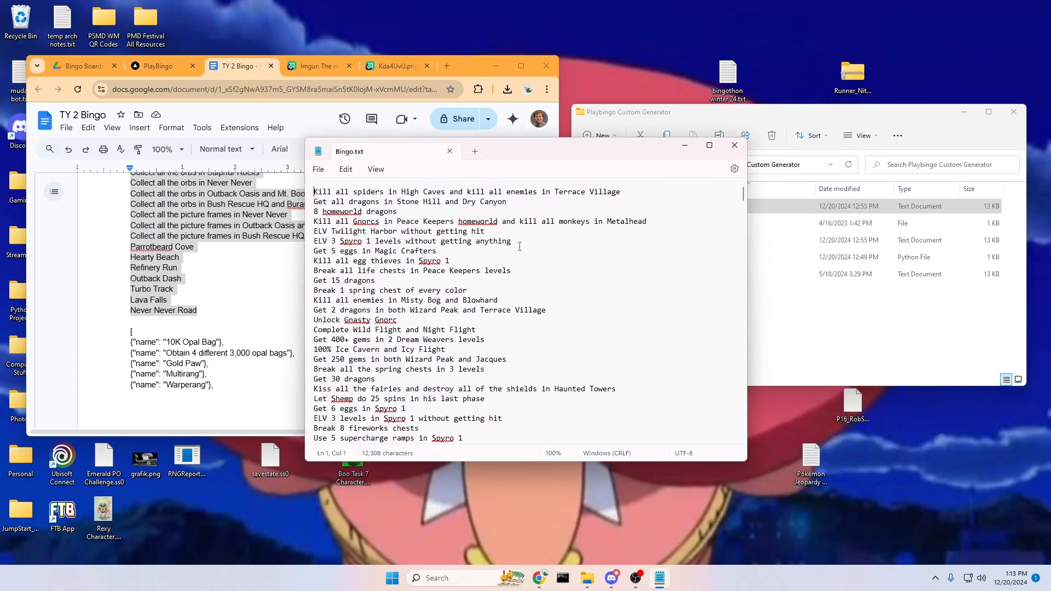
key("ctrl+a")
key("Delete")
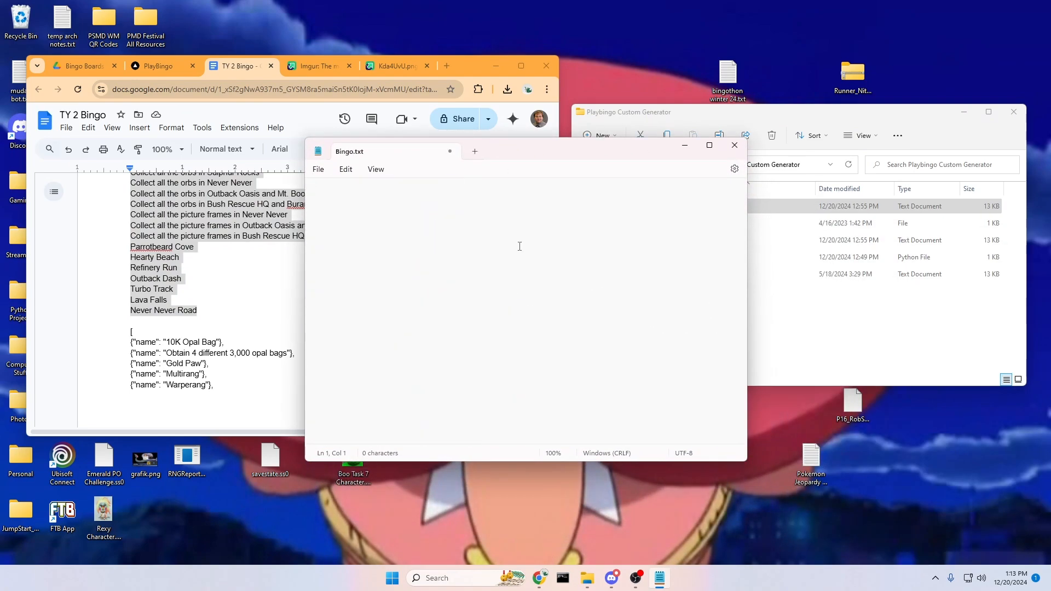
key("ctrl+v")
key("BackSpace")
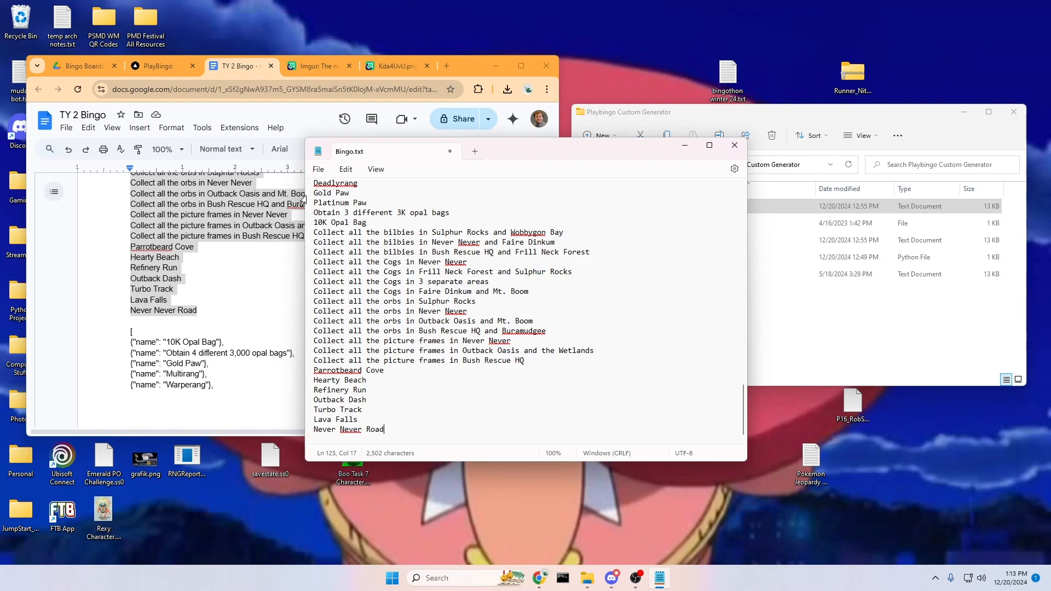
left_click(318, 169)
left_click(340, 244)
left_click(734, 145)
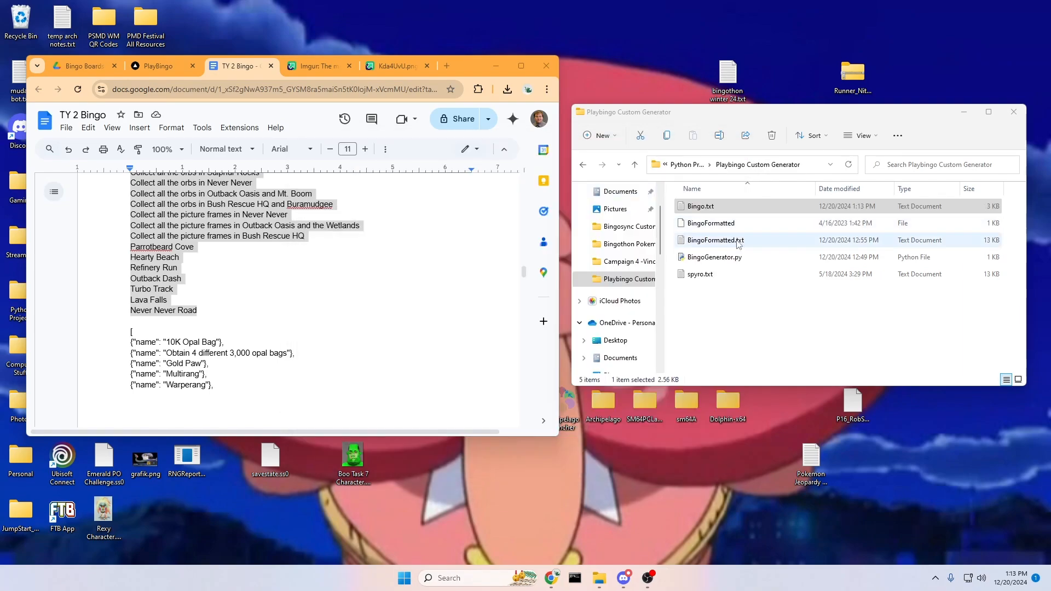
Run BingoGenerator.py to produce BingoFormatted.txt.
left_click_drag(713, 113, 672, 87)
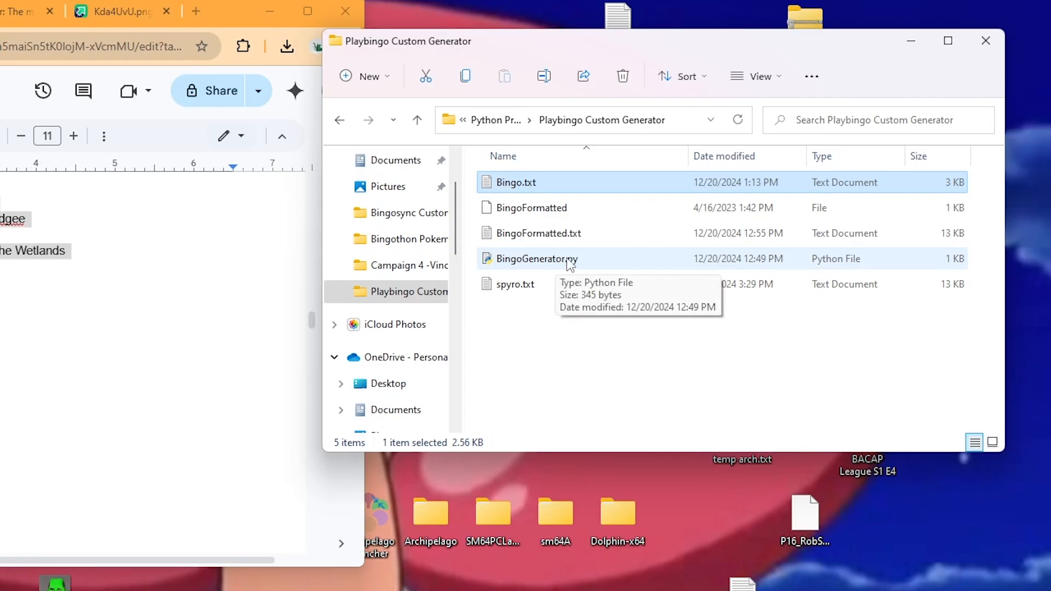
left_click(558, 263)
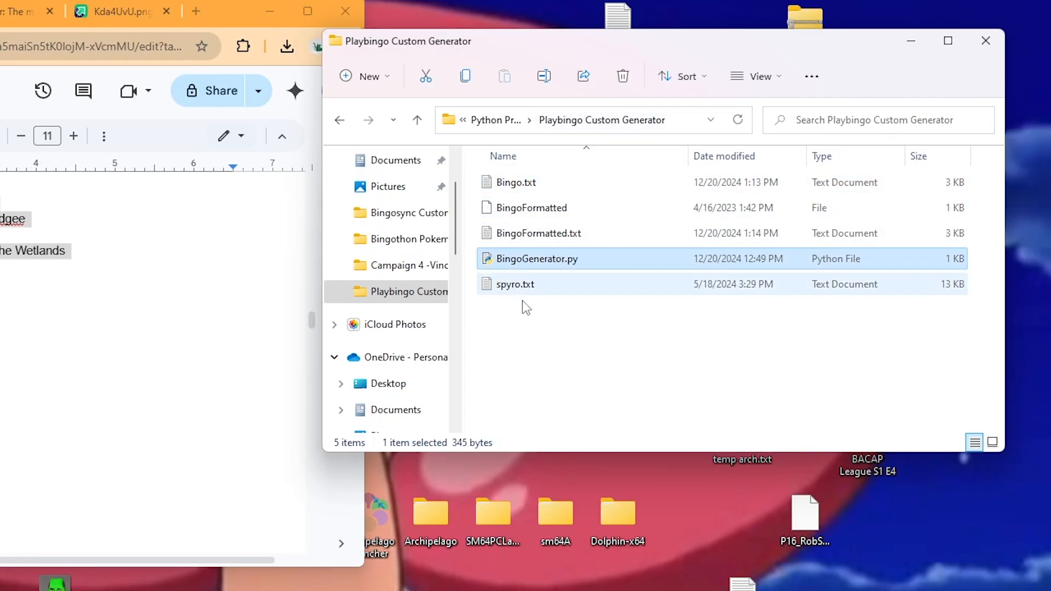
left_click(548, 237)
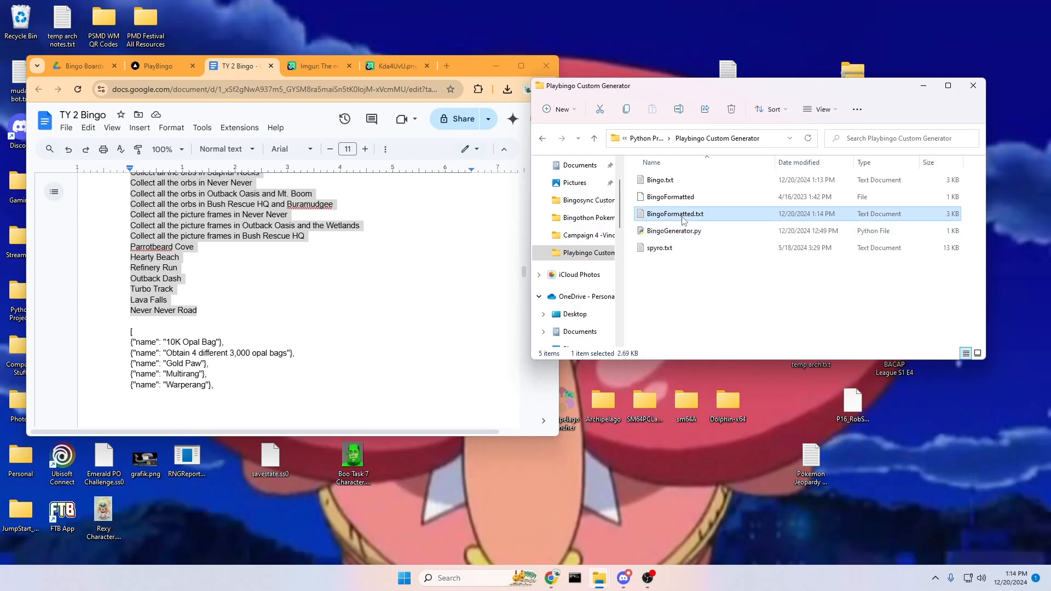
Open BingoFormatted.txt, check the bracketed JSON goal list, and select all of it.
double_click(683, 221)
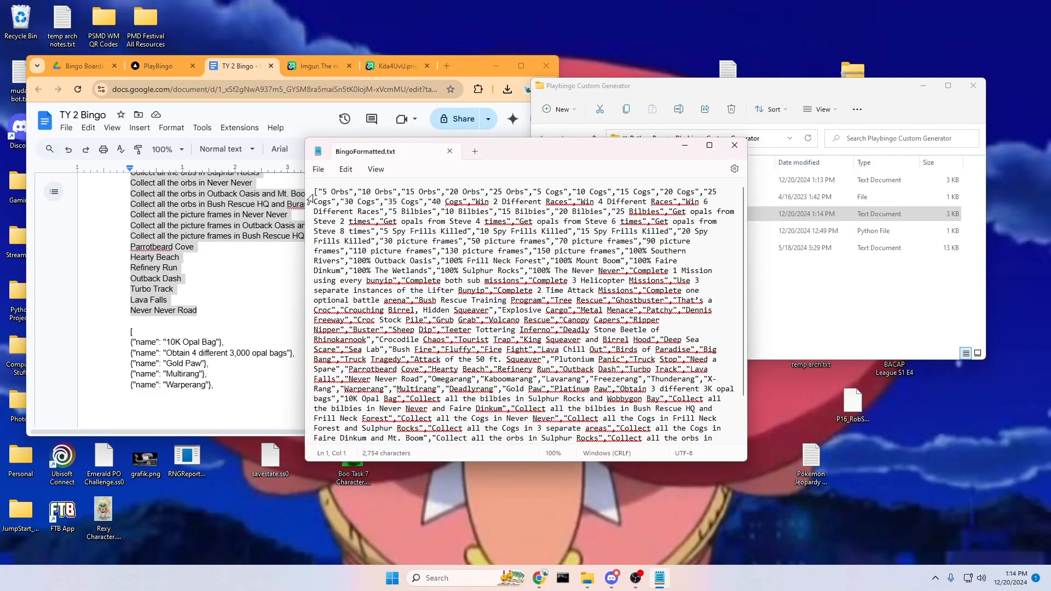
left_click_drag(316, 194, 313, 195)
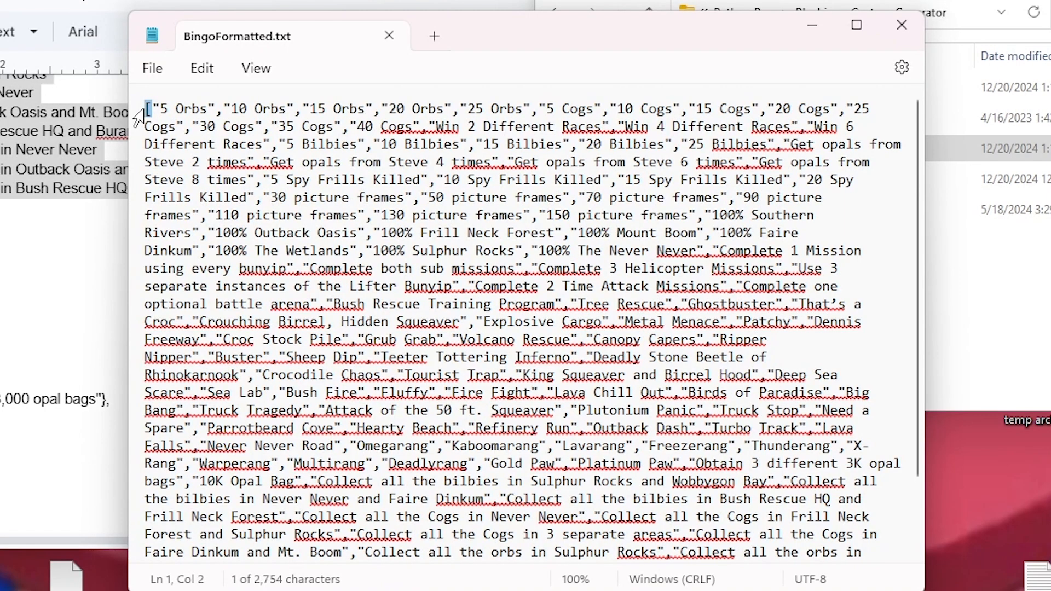
scroll(485, 329, "down", 2)
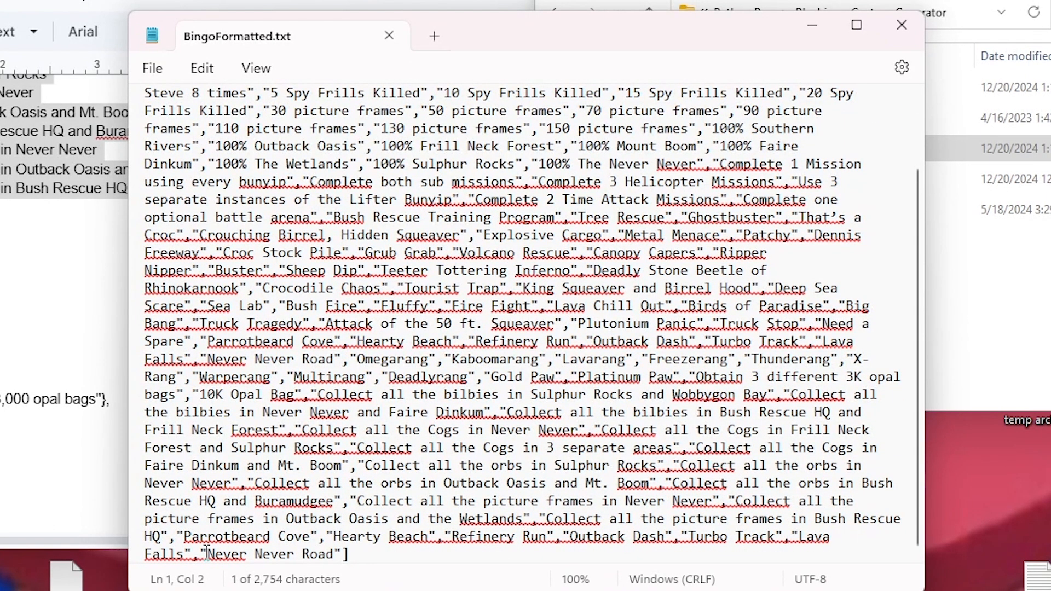
scroll(388, 419, "up", 2)
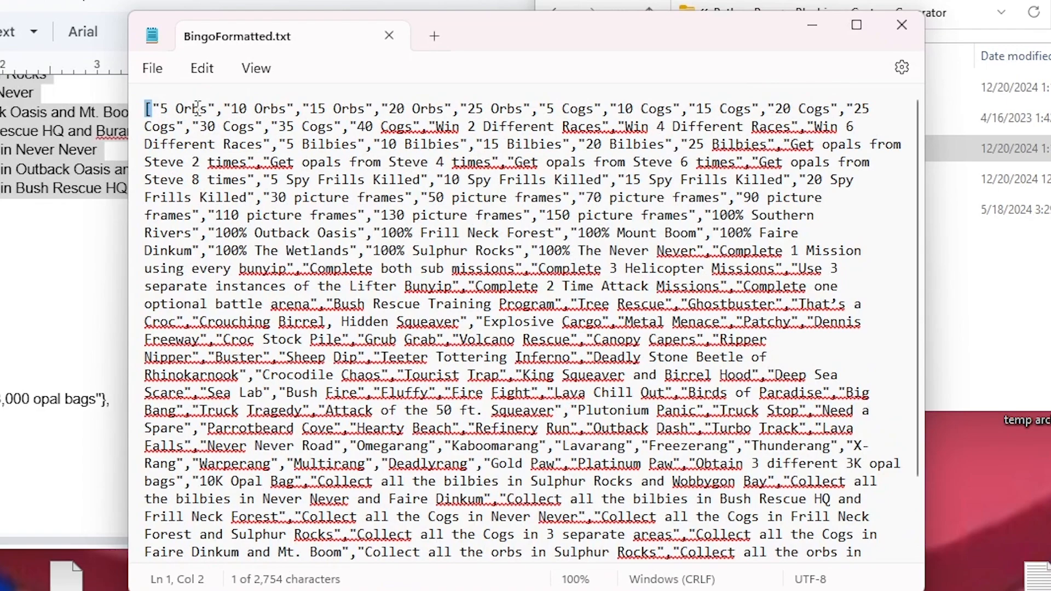
left_click(253, 180)
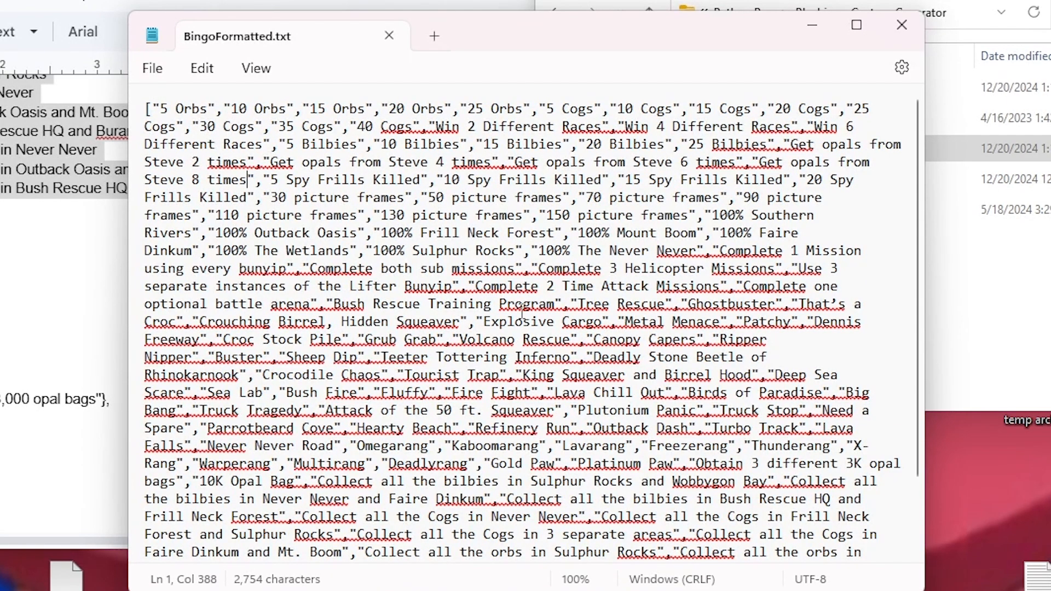
key("ctrl+a")
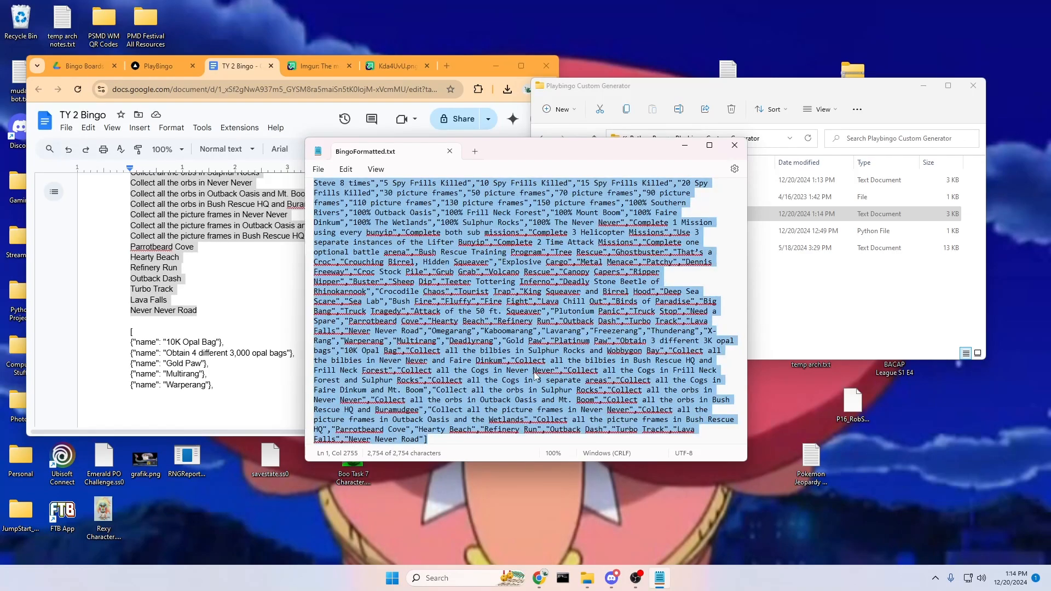
Paste the JSON goal list into the Upload Goals Data field and submit it.
left_click(158, 66)
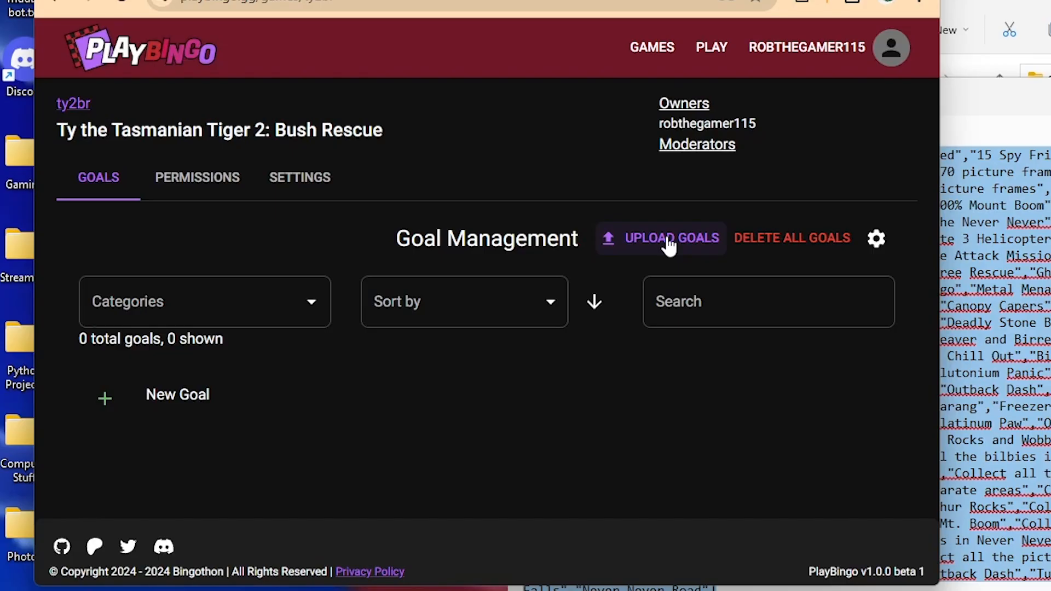
left_click(399, 235)
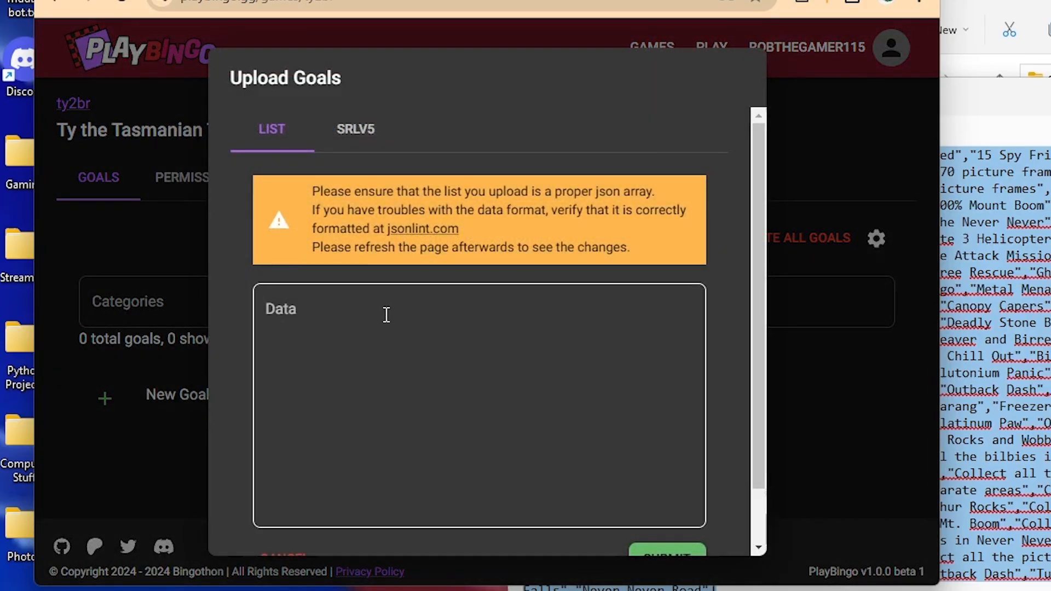
left_click(234, 276)
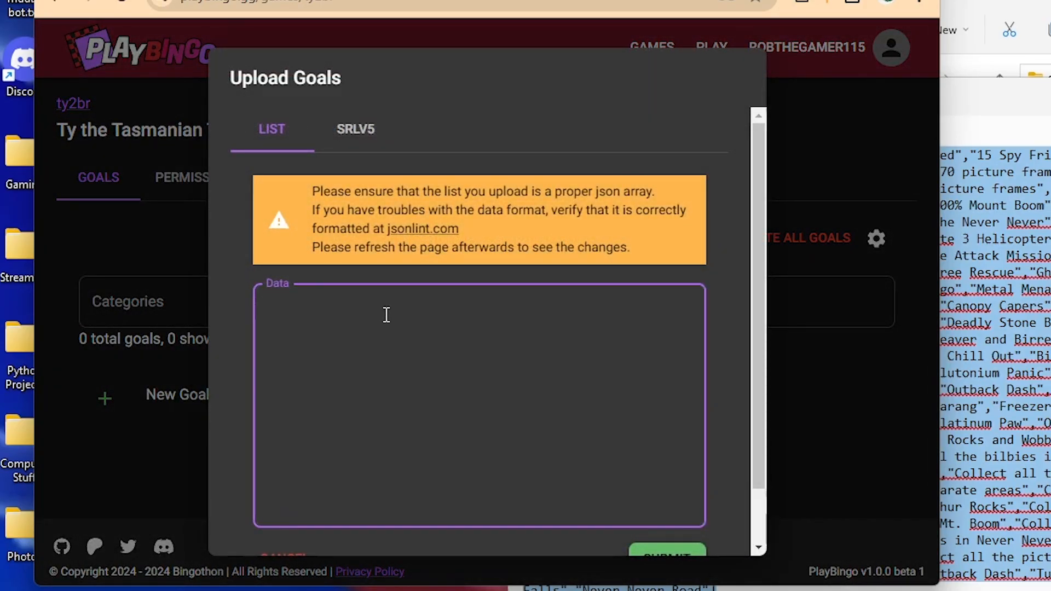
key("ctrl+v")
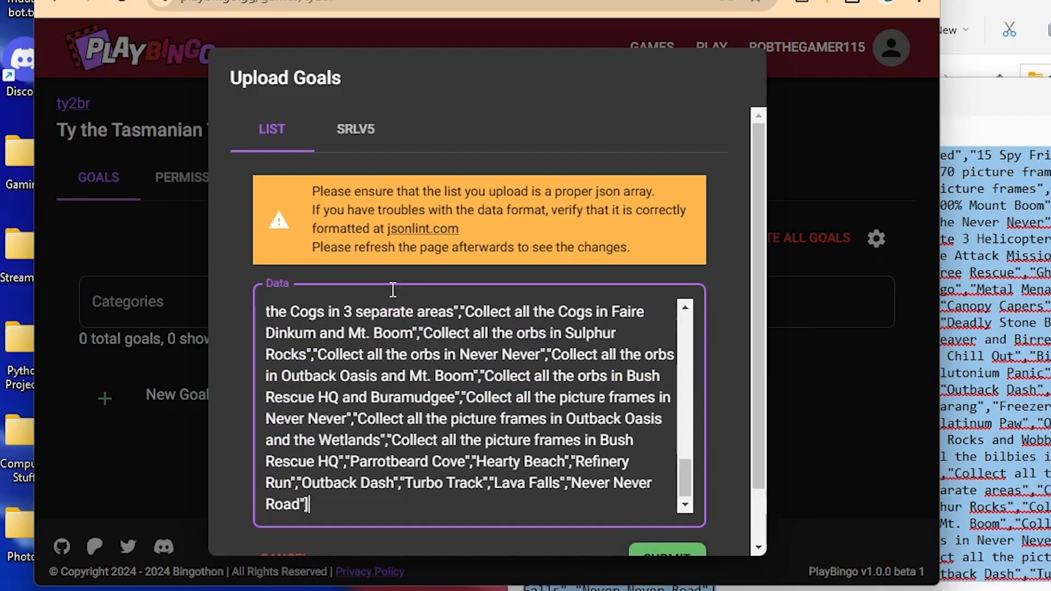
scroll(425, 432, "up", 2)
scroll(425, 432, "up", 4)
scroll(425, 432, "down", 8)
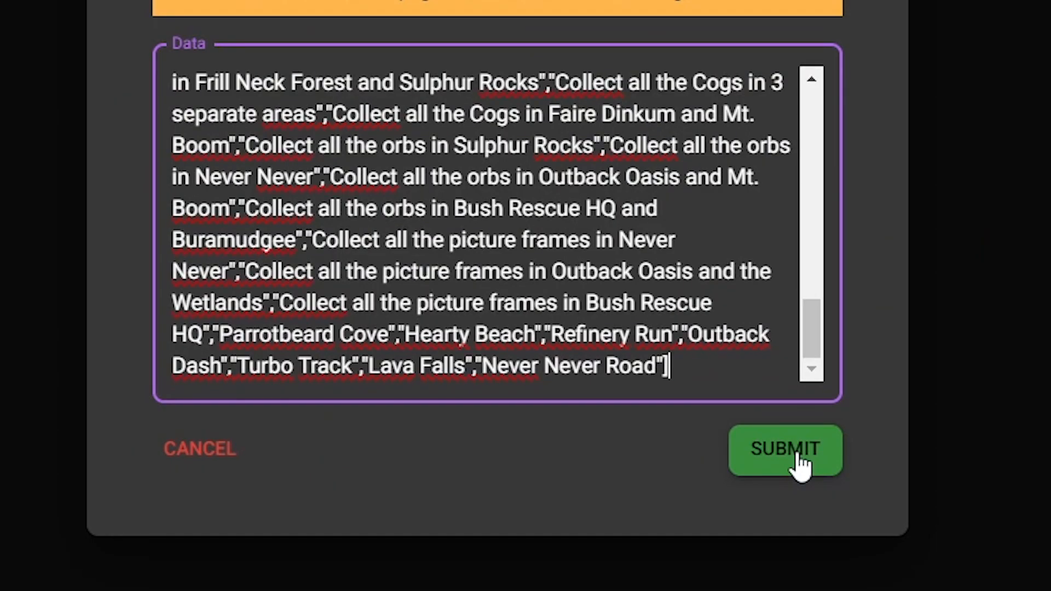
left_click(798, 457)
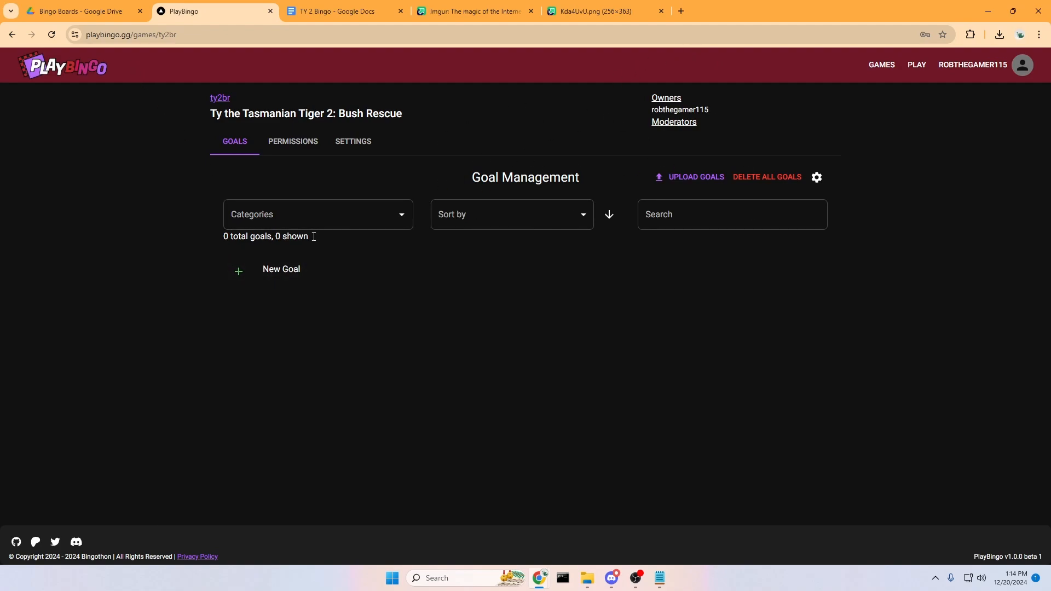
Reload the goal list and browse the uploaded goals, opening the 3K opal bags and Turbo Track goals.
left_click(48, 35)
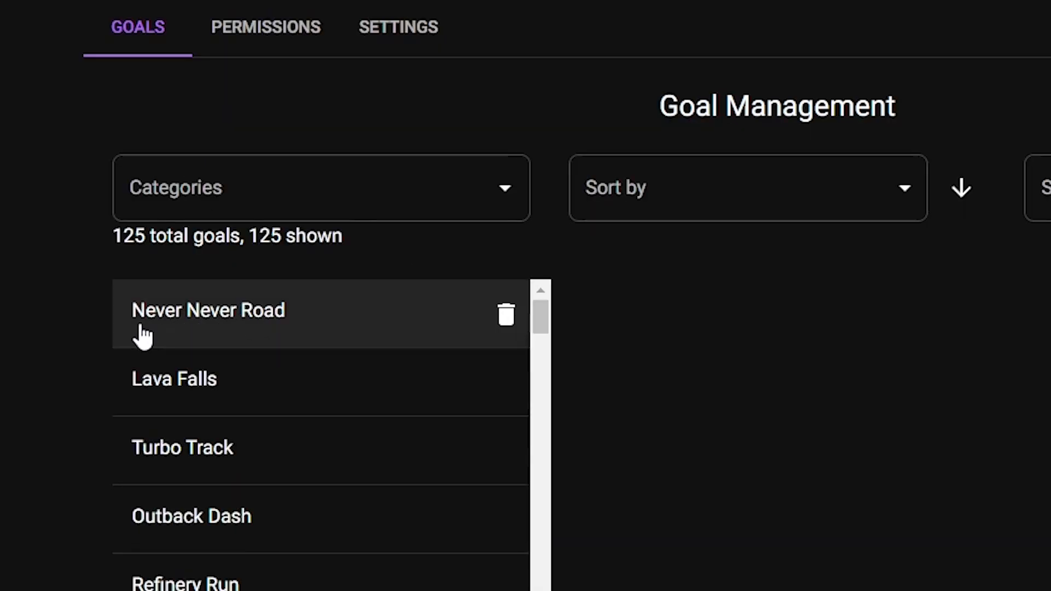
scroll(273, 319, "down", 1)
scroll(247, 444, "down", 10)
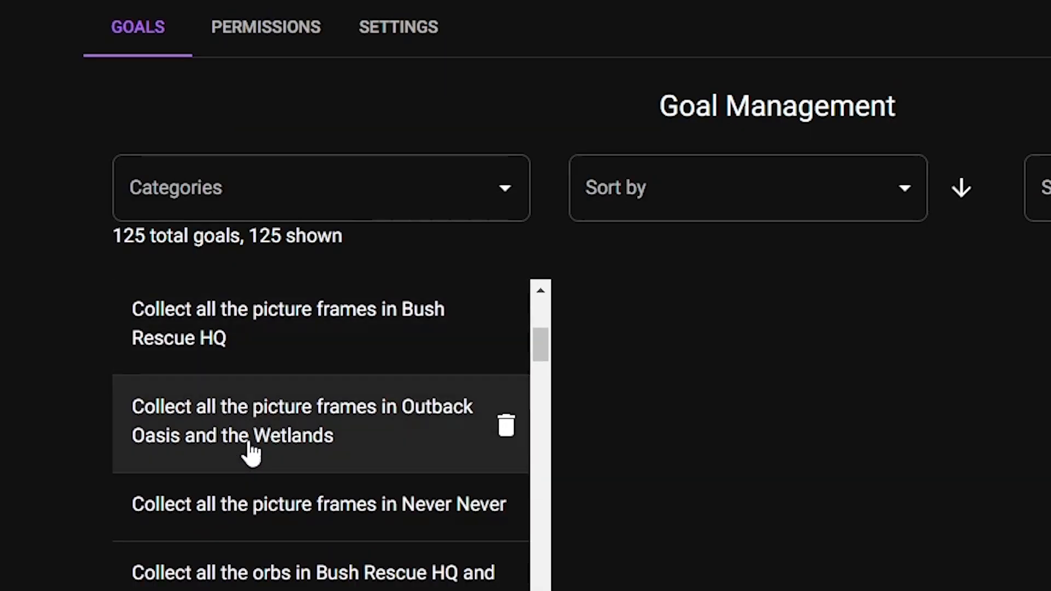
scroll(255, 454, "down", 3)
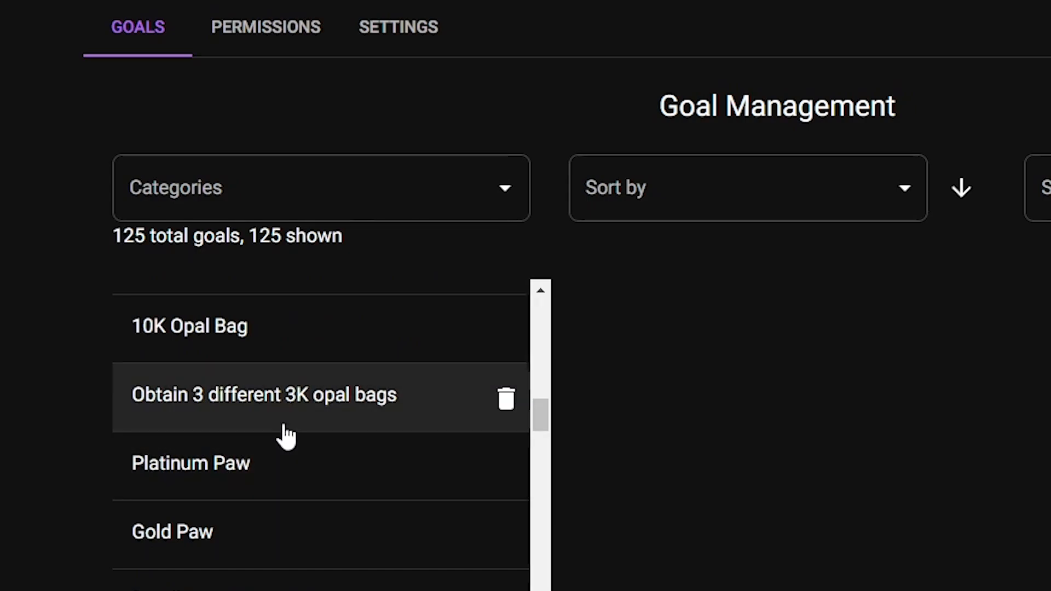
left_click(280, 416)
scroll(302, 329, "up", 1)
scroll(302, 328, "up", 8)
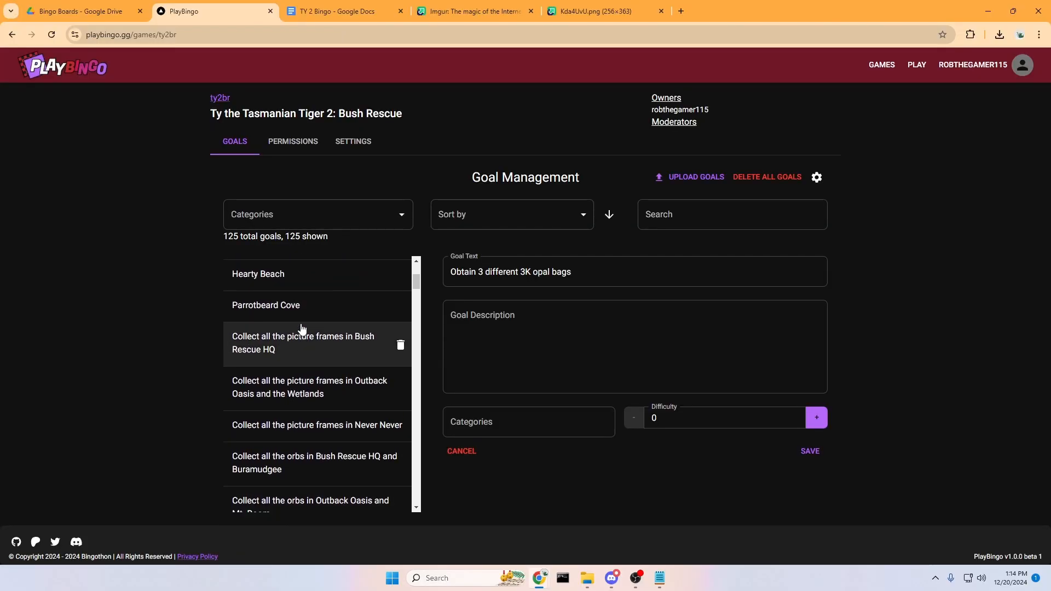
left_click(294, 333)
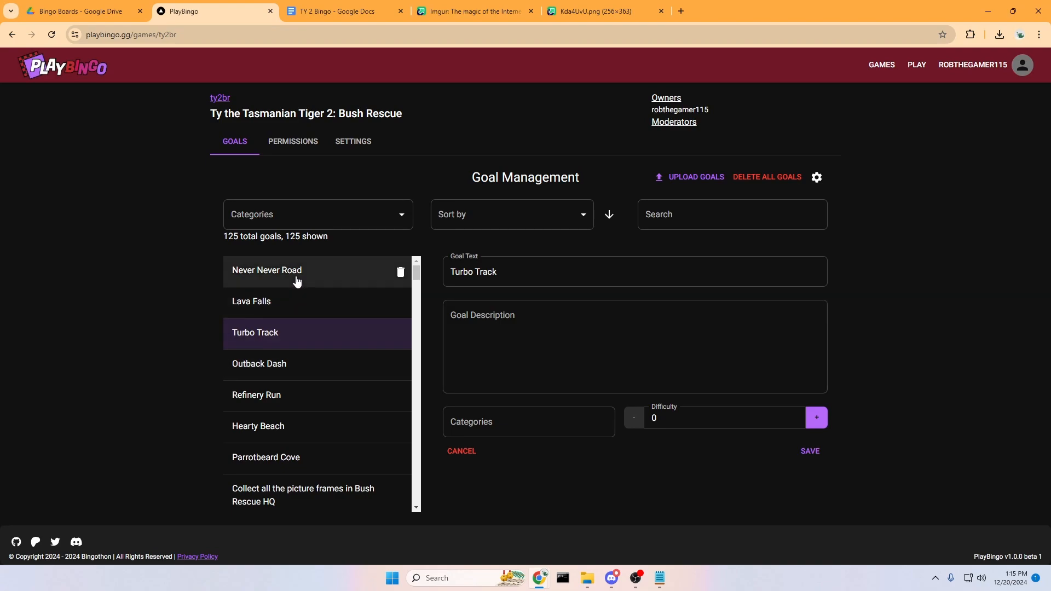
Inspect the Refinery Run and Bush Rescue HQ picture frames goals, then return to the TY 2 Bingo doc.
scroll(323, 364, "down", 1)
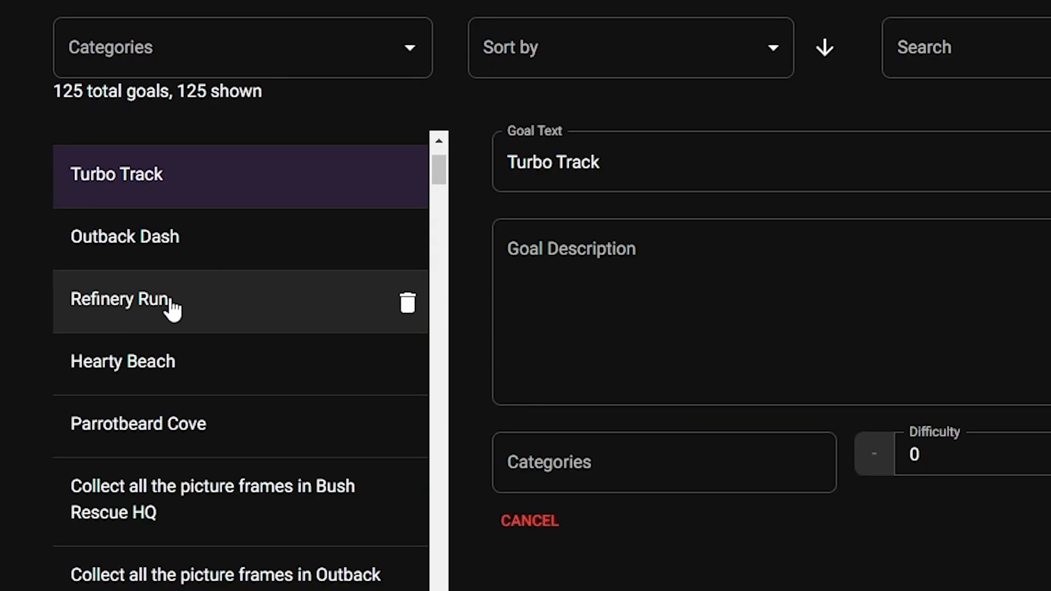
left_click(277, 344)
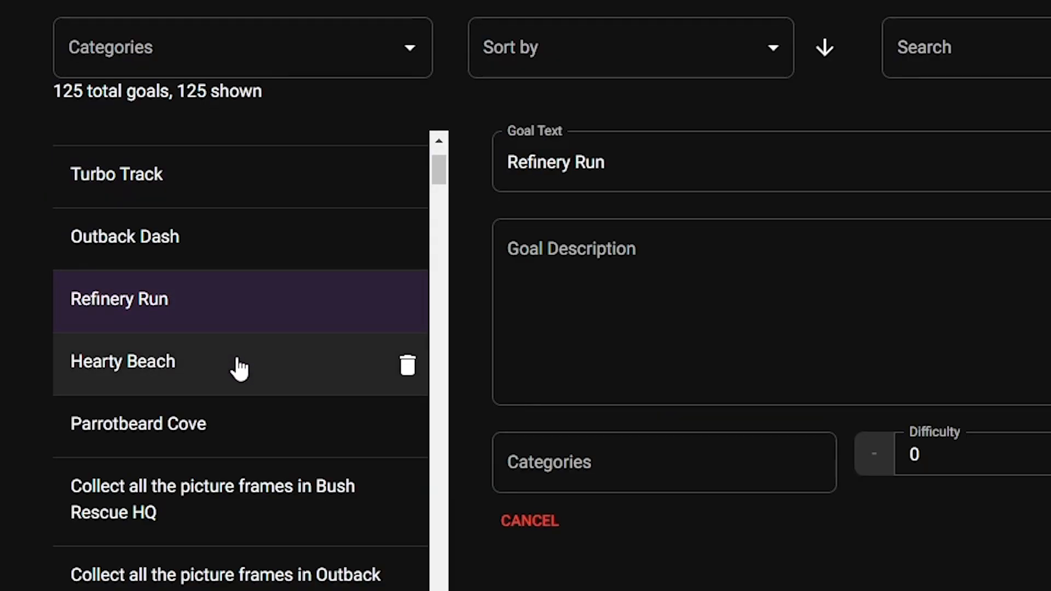
scroll(315, 376, "down", 1)
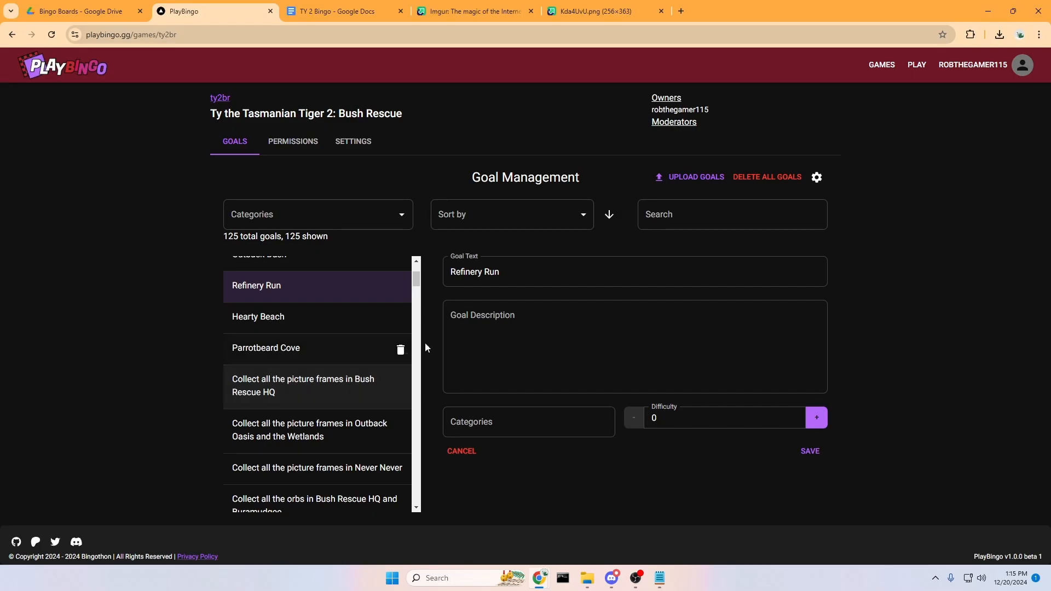
left_click(469, 331)
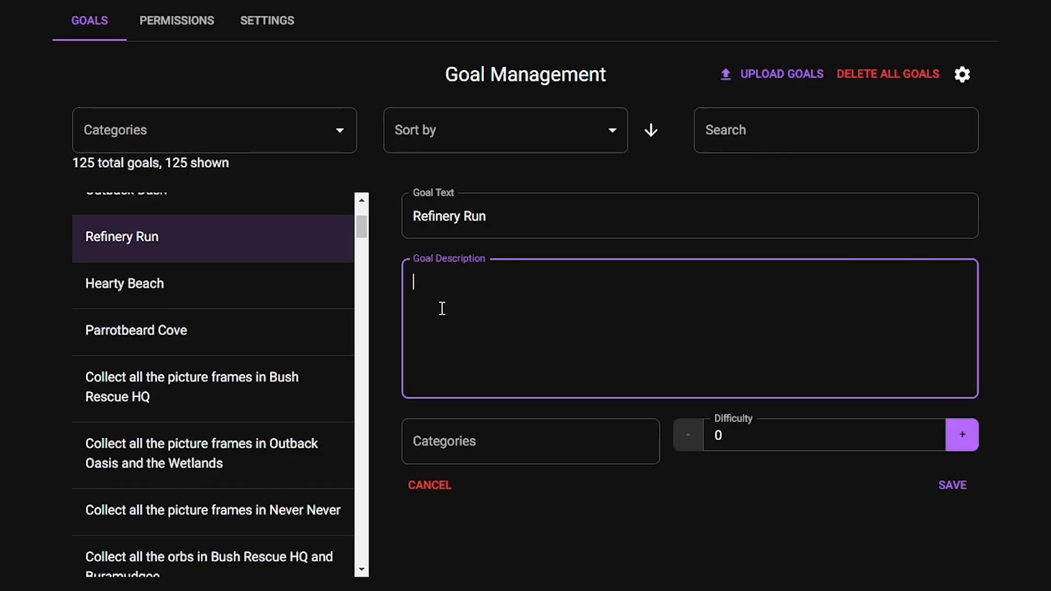
scroll(332, 347, "down", 2)
left_click(228, 320)
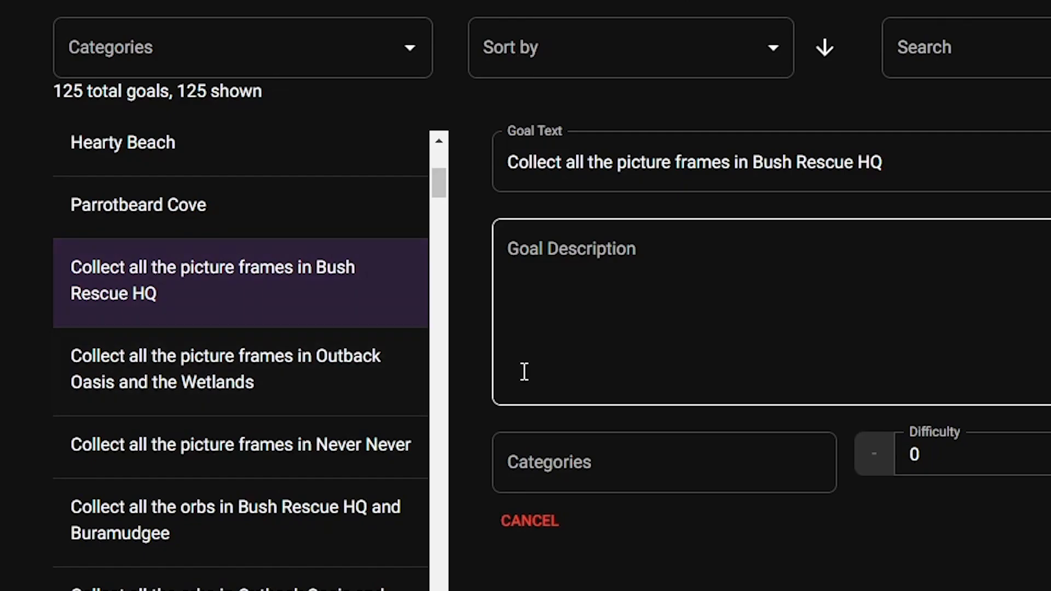
scroll(356, 405, "down", 10)
scroll(329, 406, "down", 4)
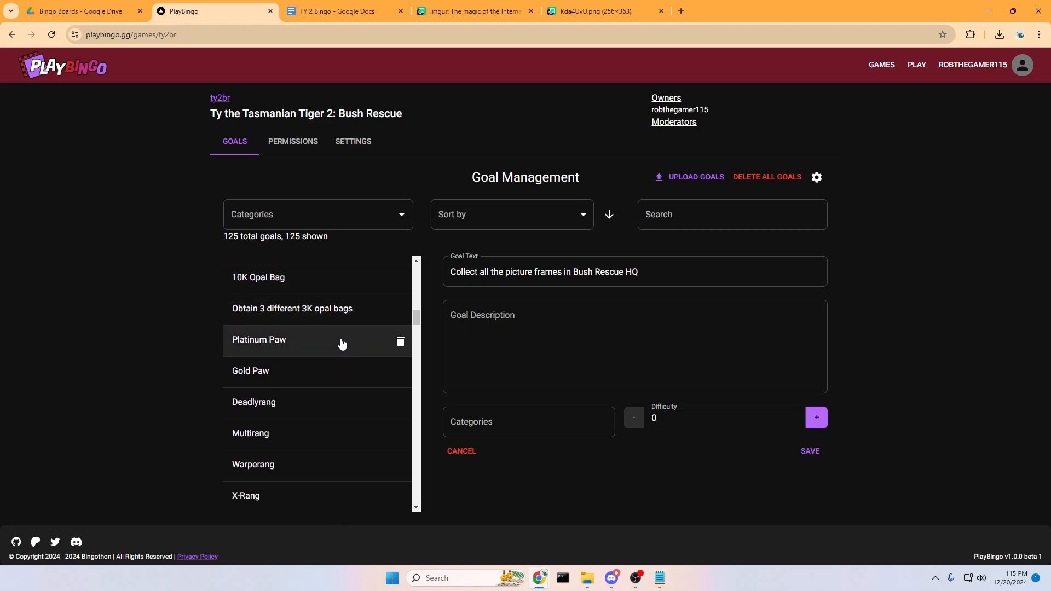
scroll(341, 350, "down", 8)
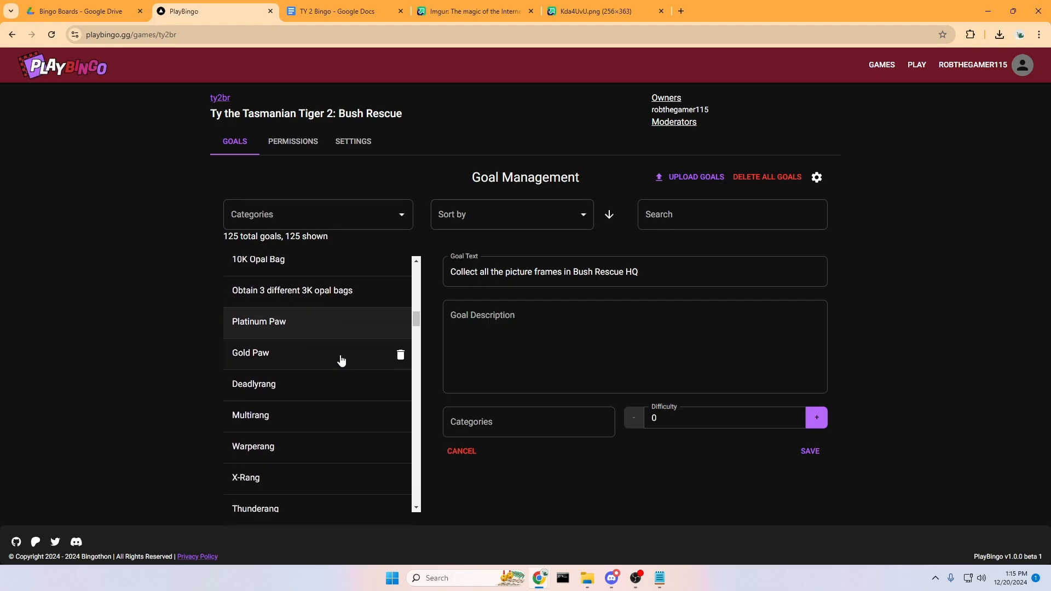
scroll(333, 363, "up", 1)
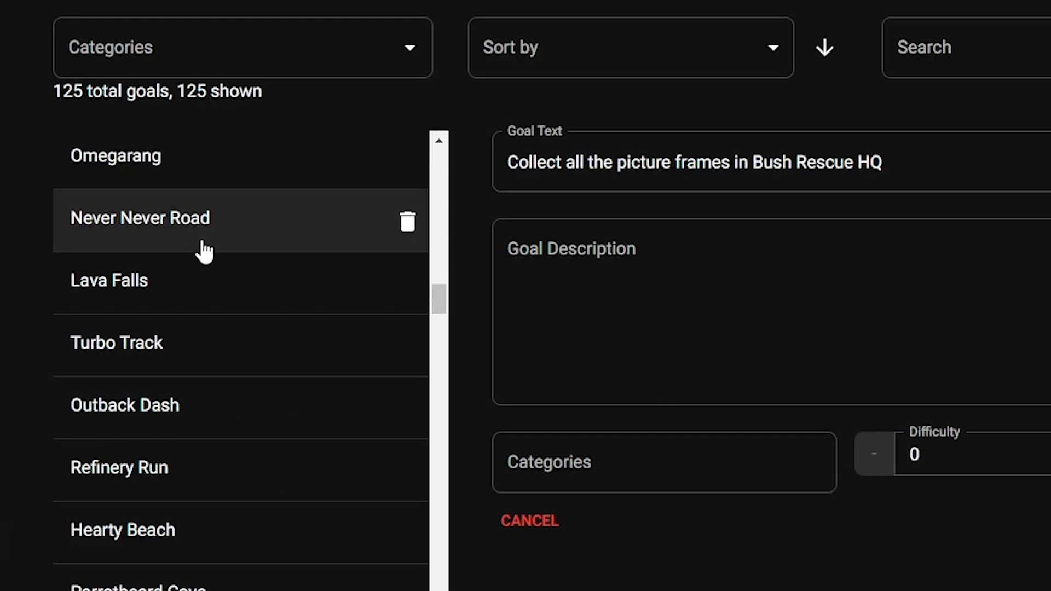
scroll(296, 316, "down", 3)
scroll(202, 397, "down", 3)
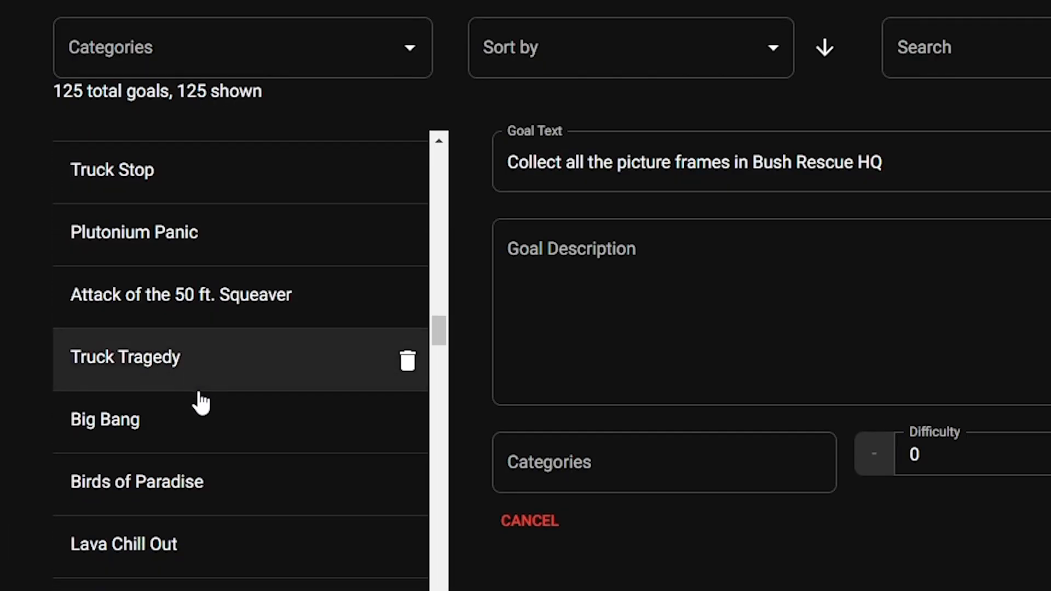
scroll(202, 394, "up", 10)
scroll(197, 388, "up", 1)
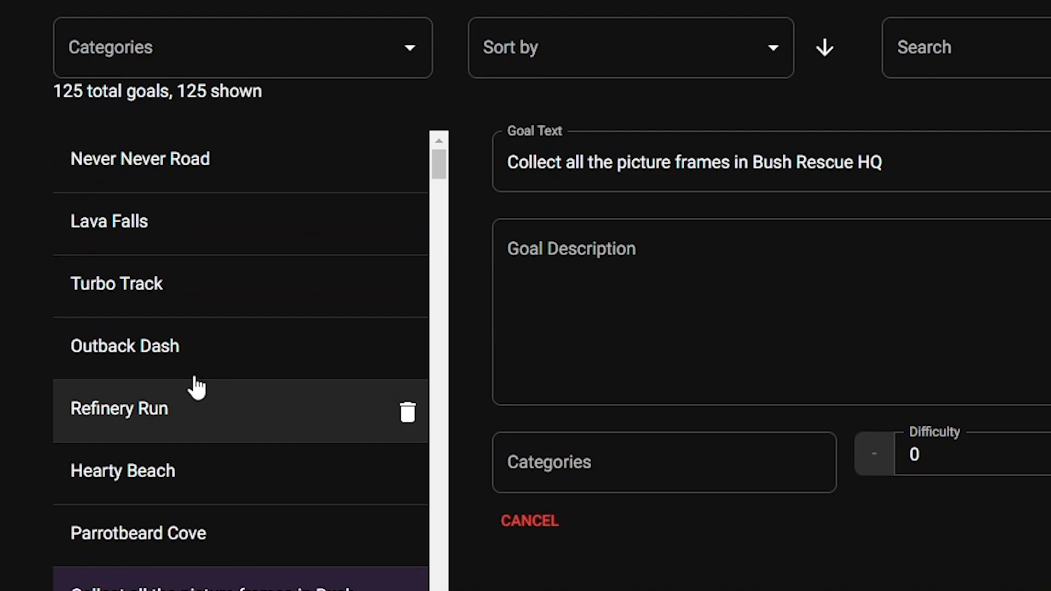
left_click(351, 13)
scroll(432, 221, "up", 1)
Delete the duplicate lines Never Never Road through Parrotbeard Cove from the TY 2 Bingo doc.
scroll(431, 221, "up", 10)
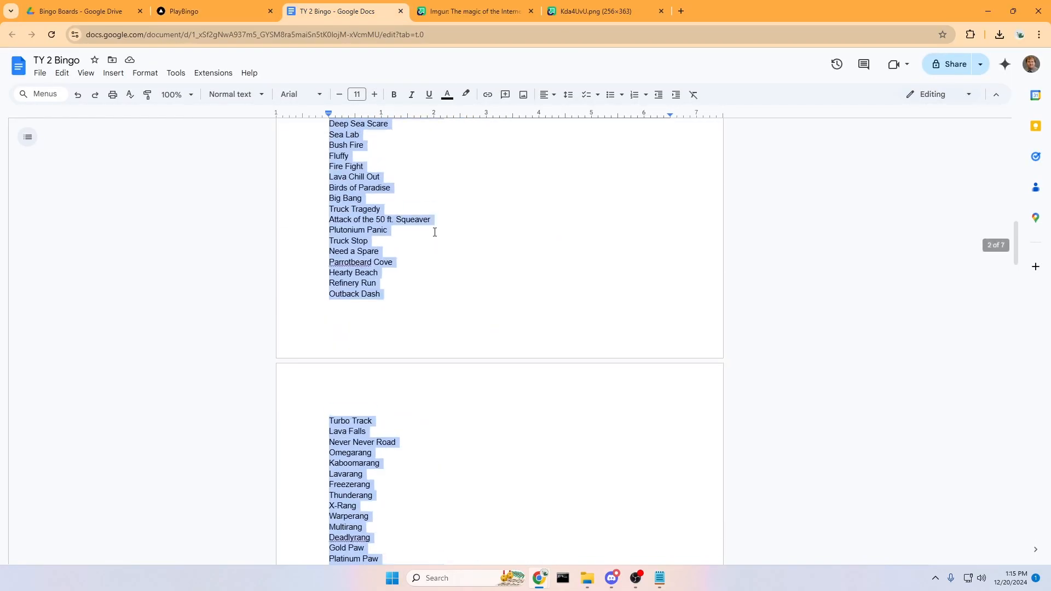
key("ctrl+f")
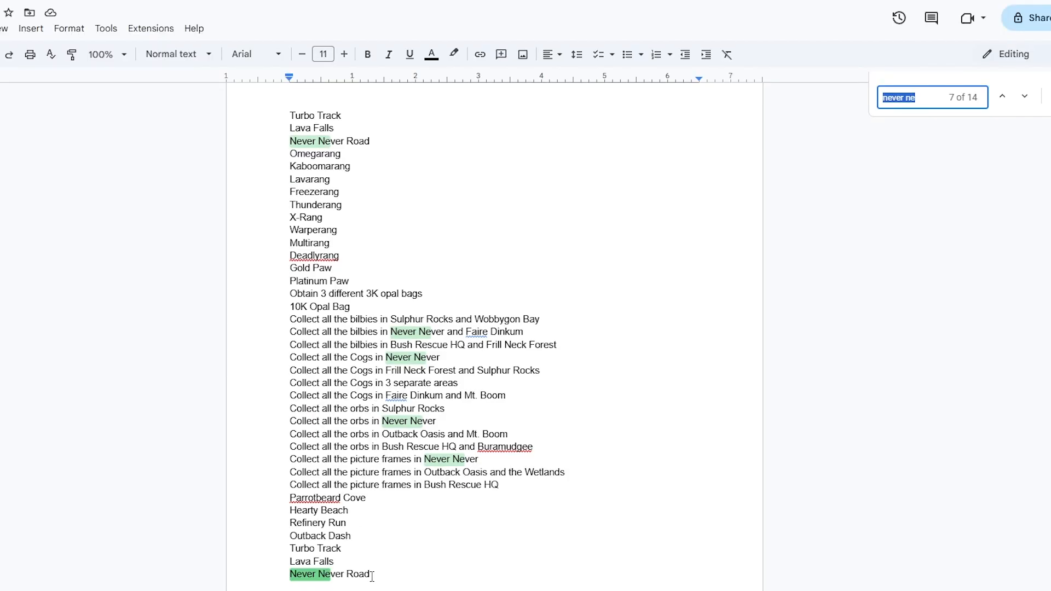
left_click_drag(396, 527, 329, 464)
key("BackSpace")
Delete the duplicate goals Never Never Road, Lava Falls, Turbo Track, Outback Dash, Refinery Run, Hearty Beach and Parrotbeard Cove.
left_click(226, 10)
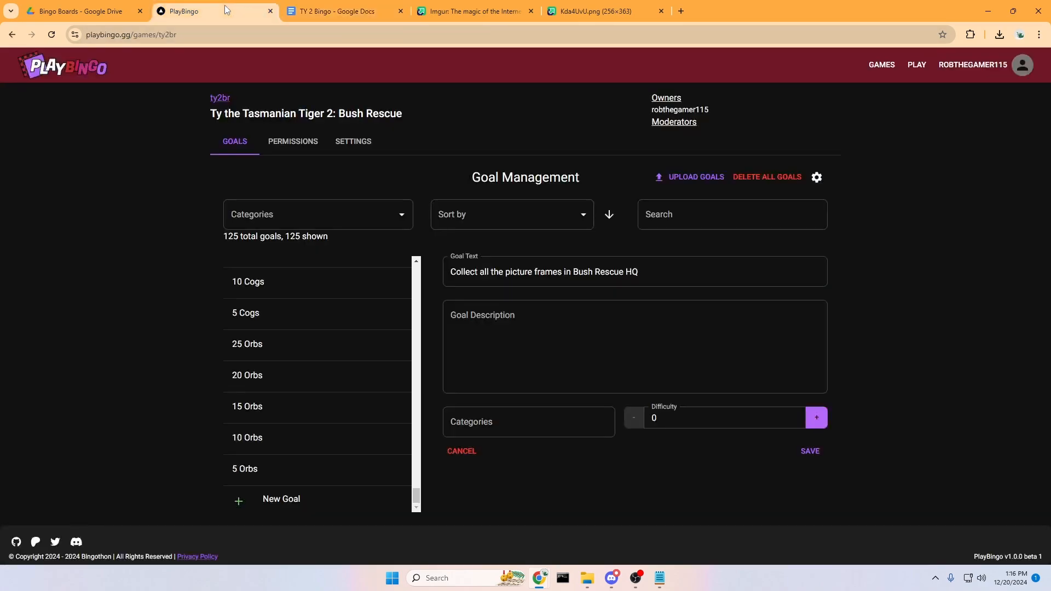
scroll(372, 355, "up", 8)
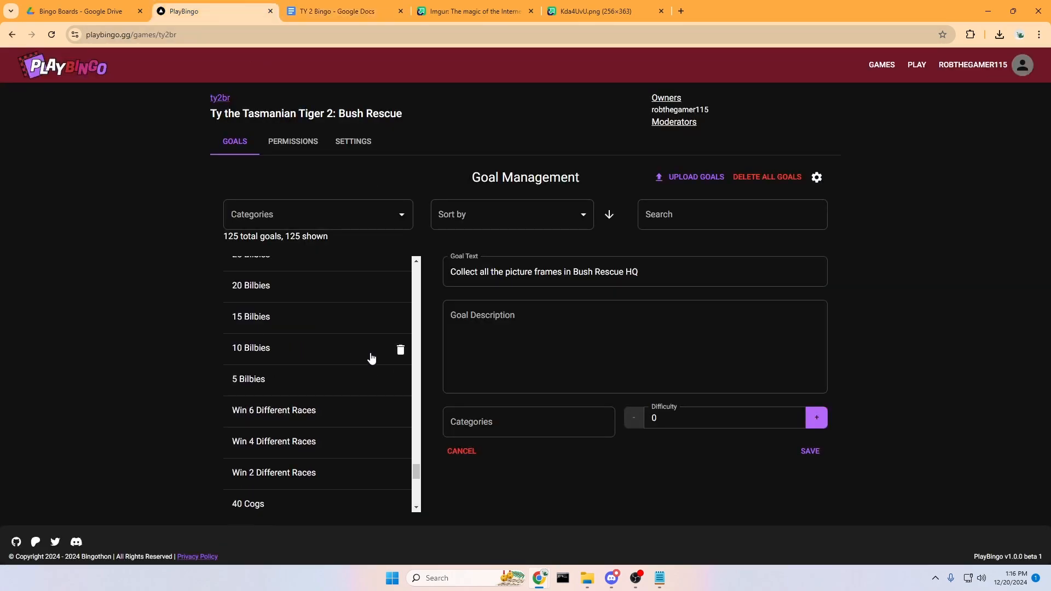
left_click_drag(416, 466, 440, 251)
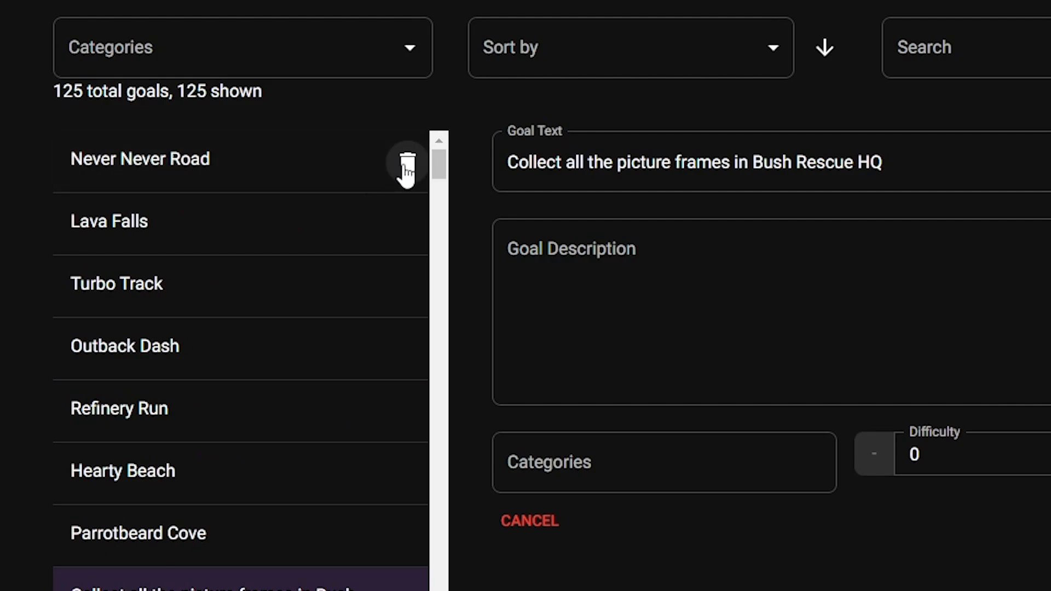
left_click(398, 271)
left_click(406, 165)
left_click(407, 164)
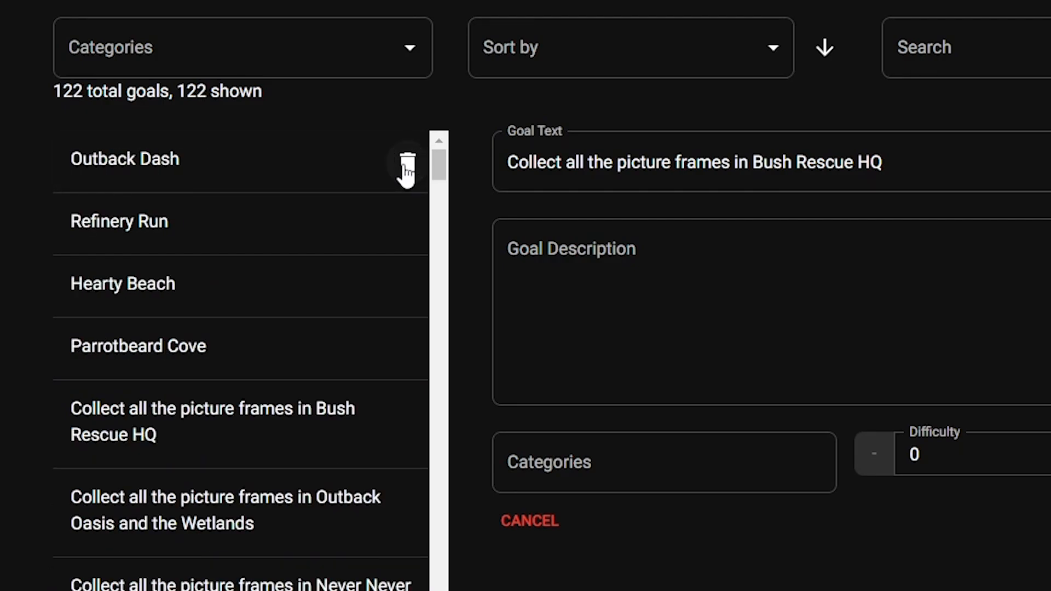
left_click(406, 164)
left_click(406, 165)
left_click(406, 164)
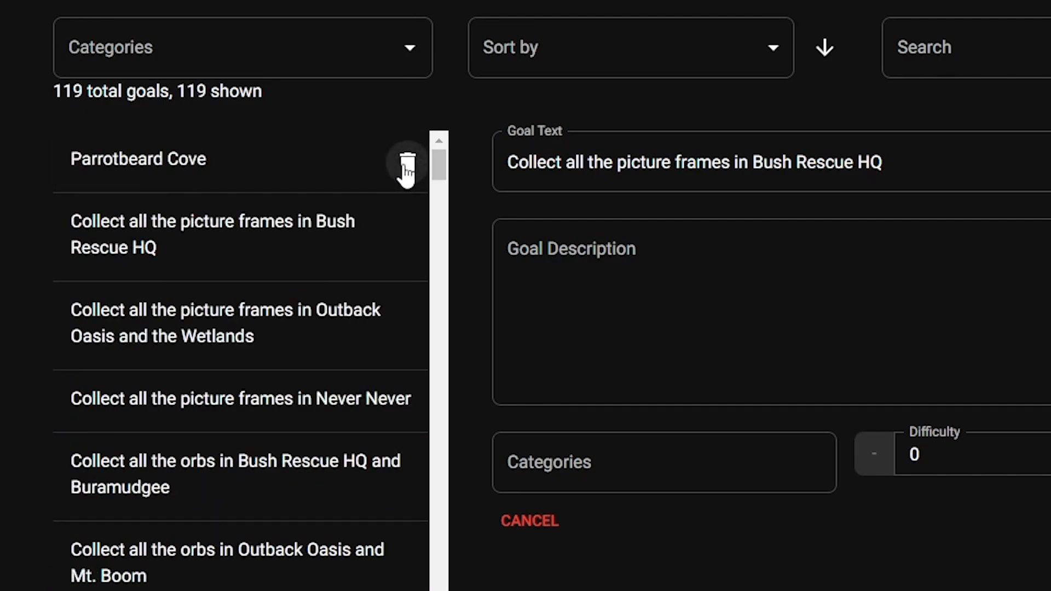
left_click(406, 164)
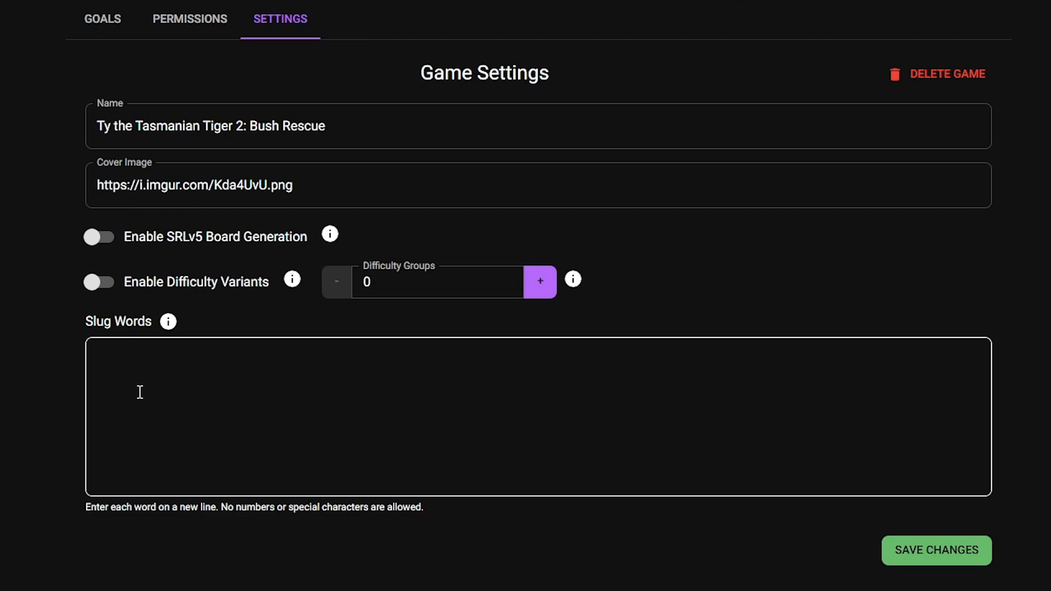
Put the cursor in the empty Slug Words field and float the TY 2 Bingo doc in a separate window.
left_click(203, 377)
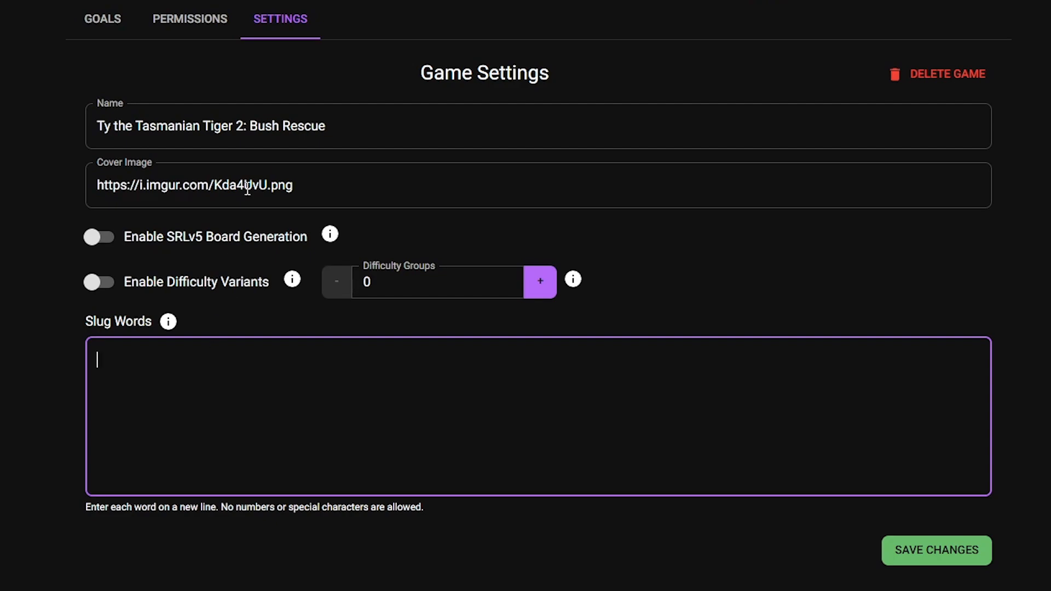
left_click_drag(214, 11, 679, 133)
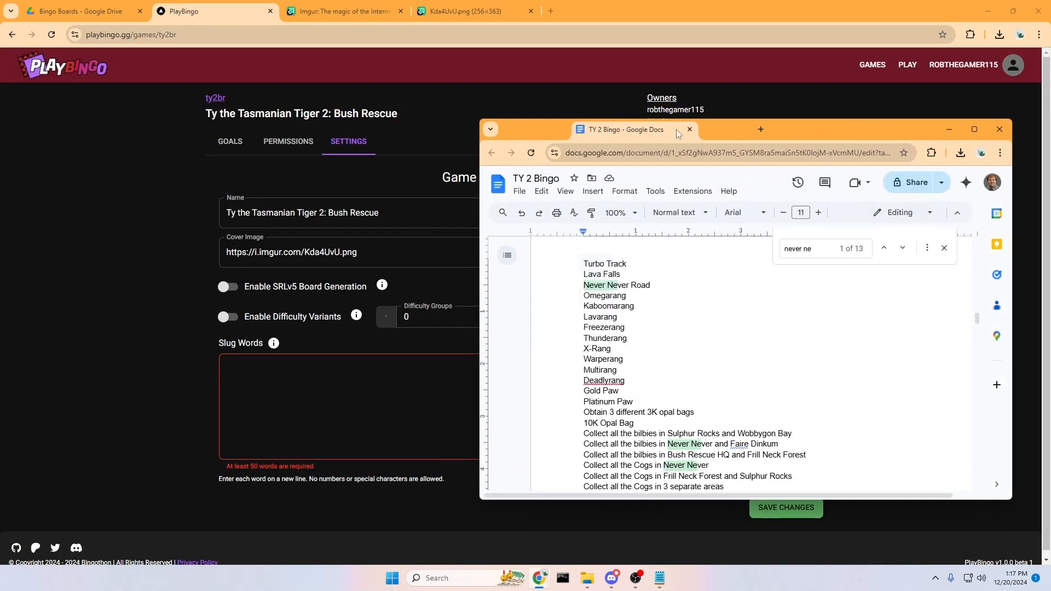
scroll(677, 335, "up", 3)
scroll(677, 336, "up", 15)
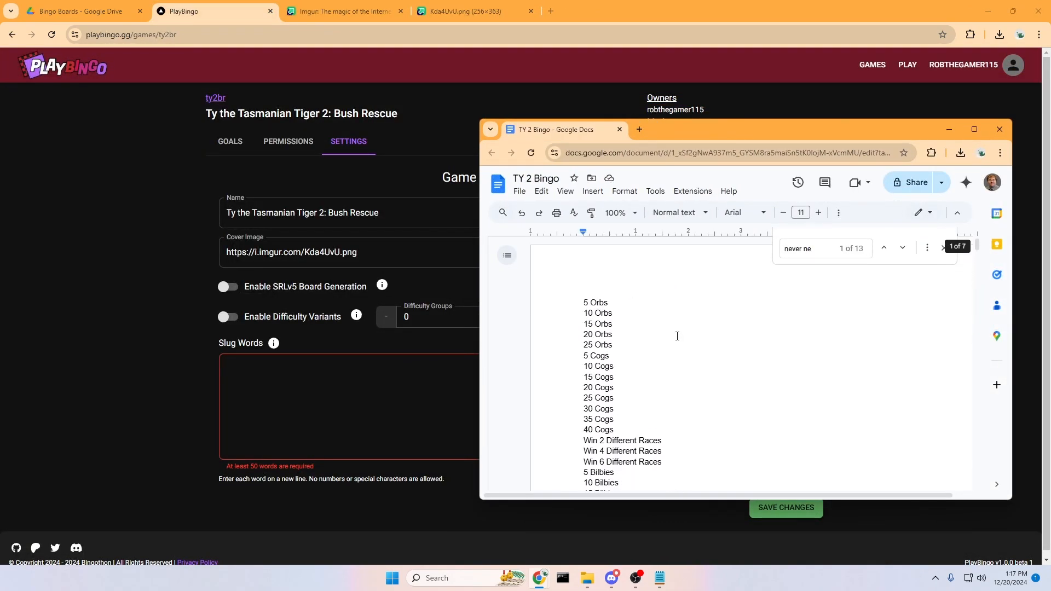
Enter slug words orb, cog, race, bilb, opal, steve, spy, frill, picture, frames, outback and oasis.
left_click(306, 382)
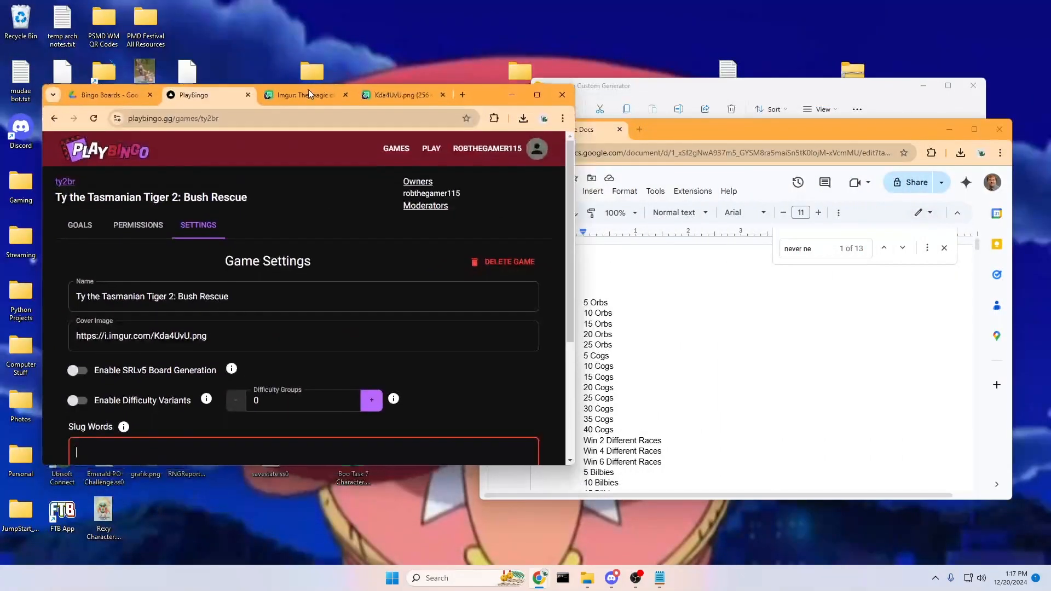
type("or")
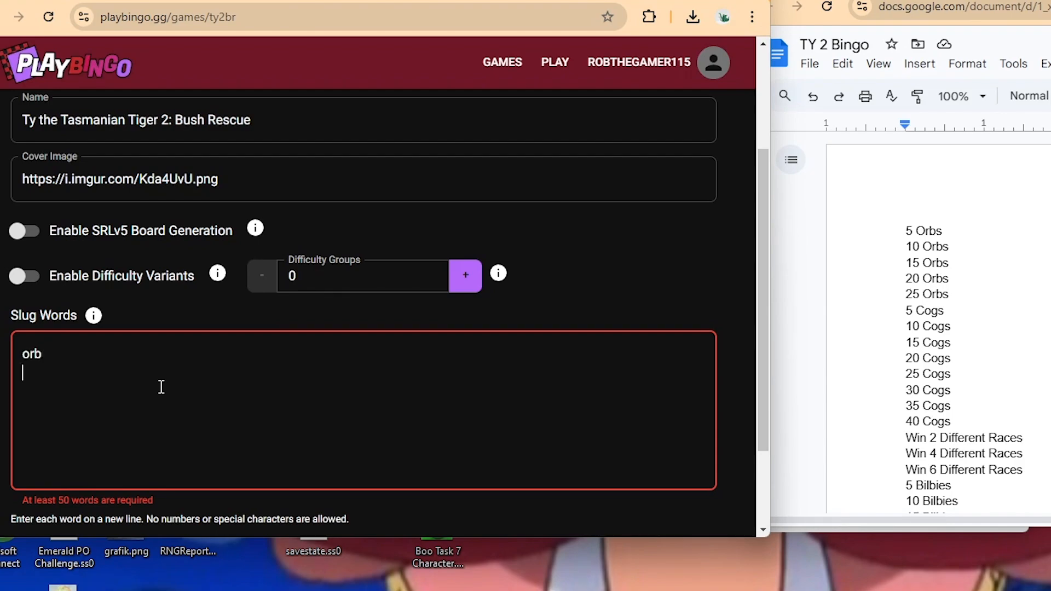
type("b")
key("Return")
type("cog race bilb")
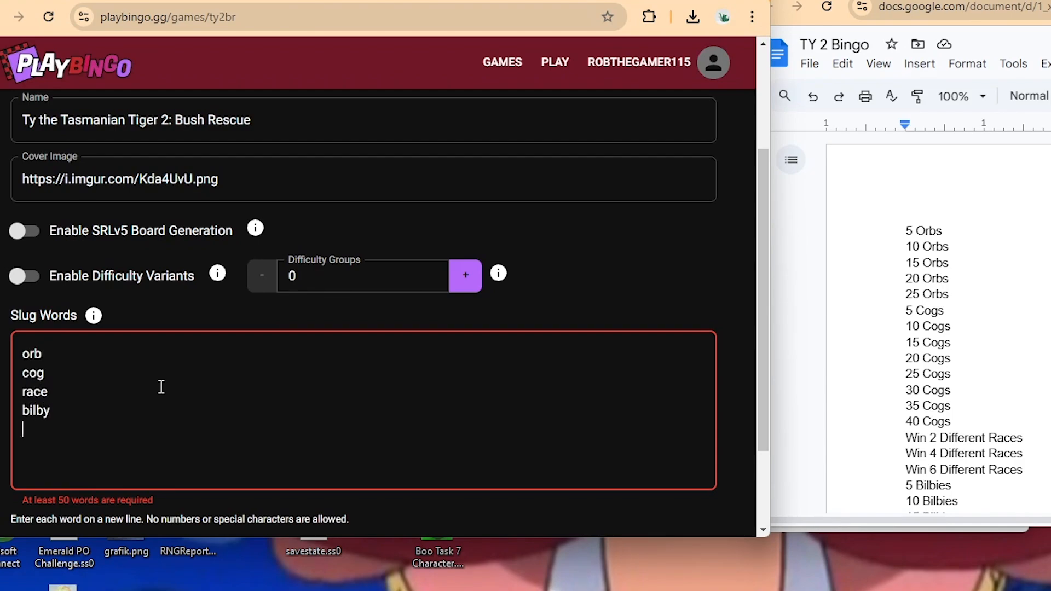
scroll(898, 316, "down", 5)
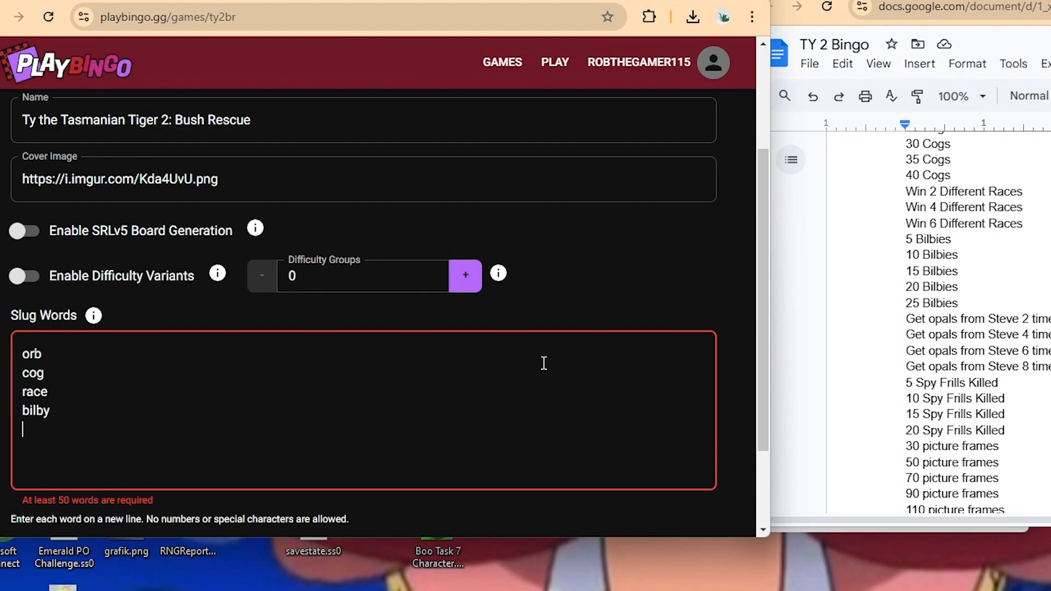
type("opal steve")
key("Return")
type("spy")
key("Return")
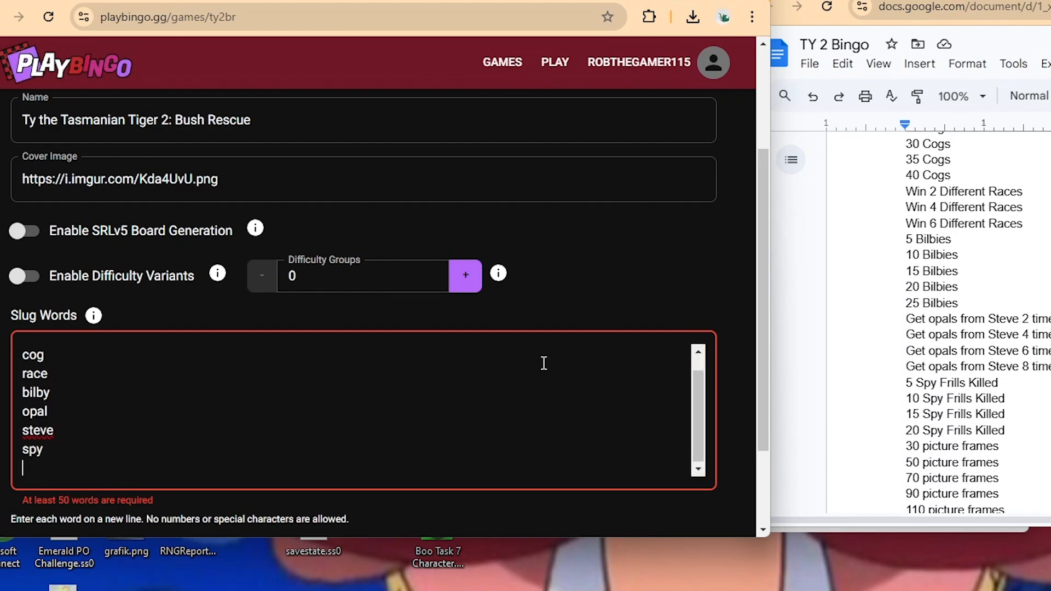
type("frill")
key("Return")
type("picture")
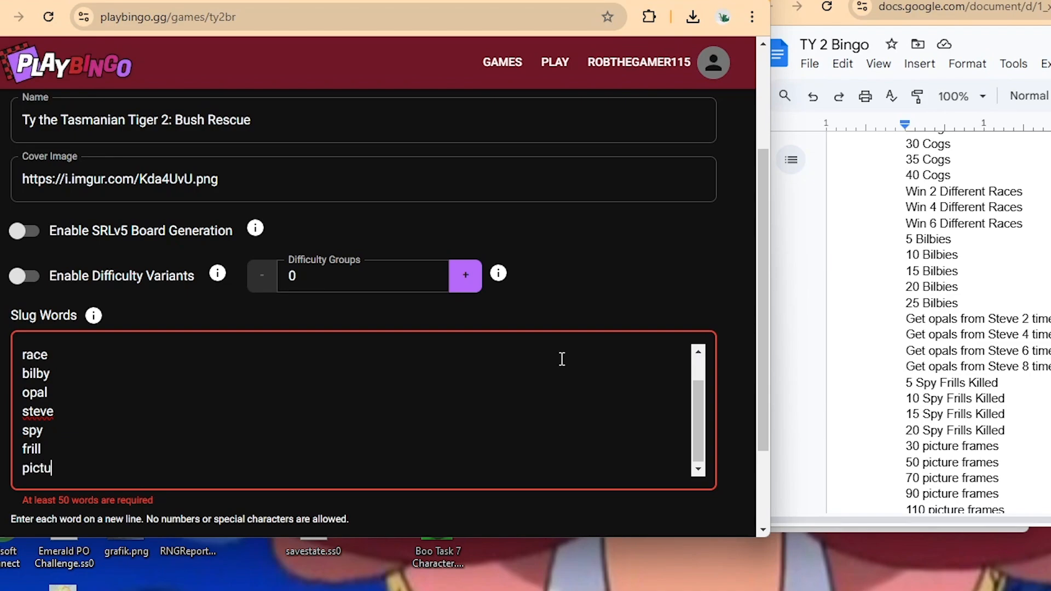
key("Return")
type("frames")
key("Return")
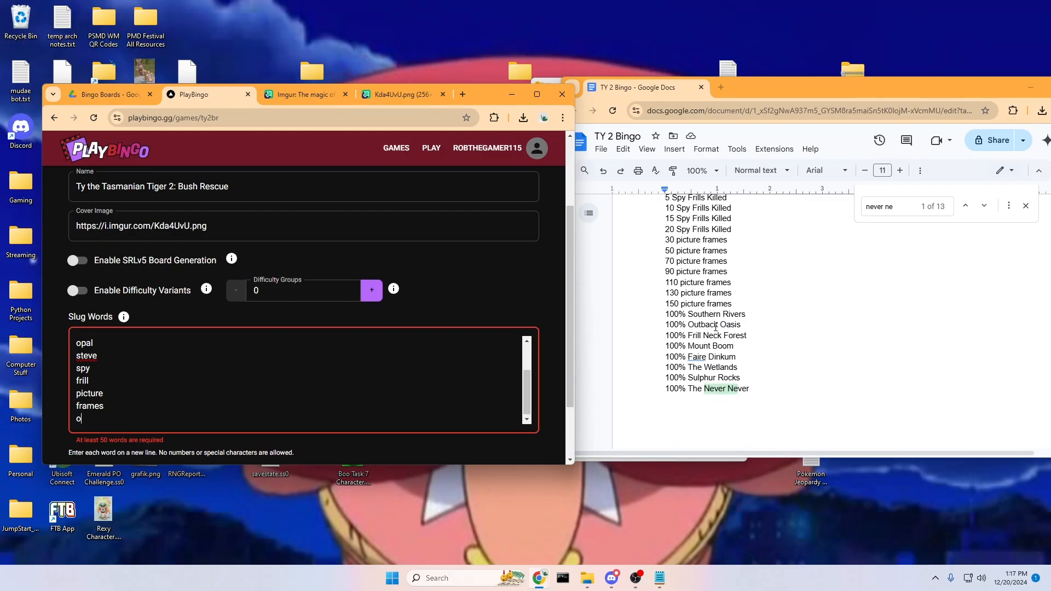
type("outback")
key("Return")
type("oas")
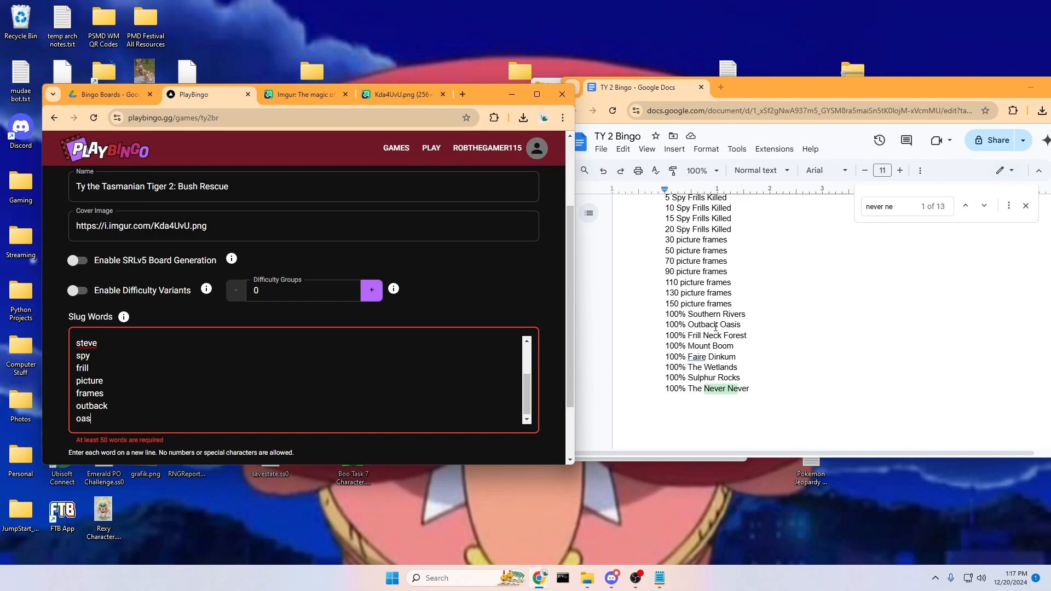
type("is")
key("Return")
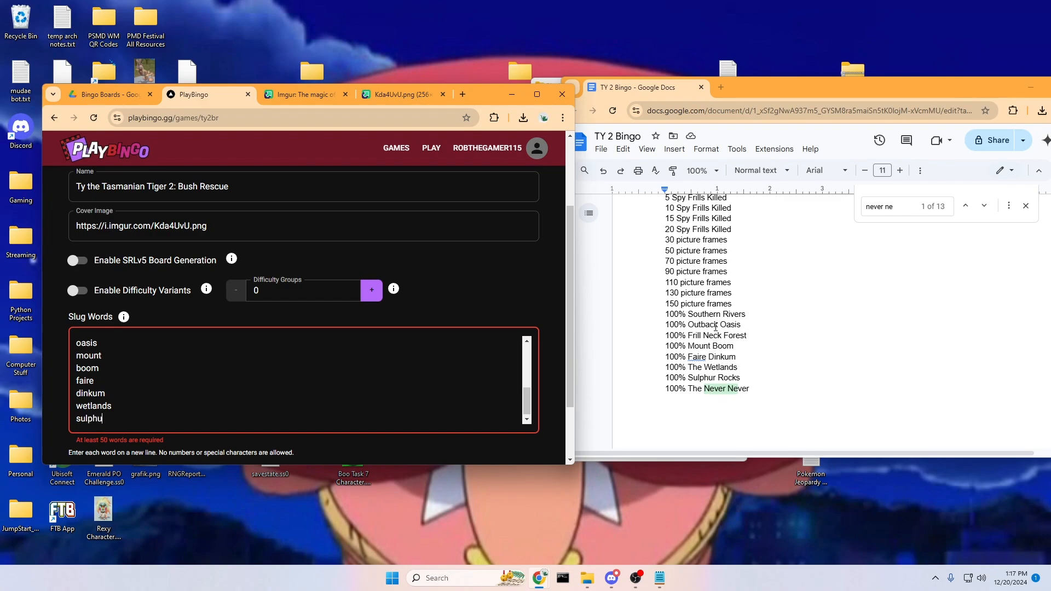
Add slug words sulphur, never, frill, neck and forest, correcting a mistyped entry.
type("r")
key("Return")
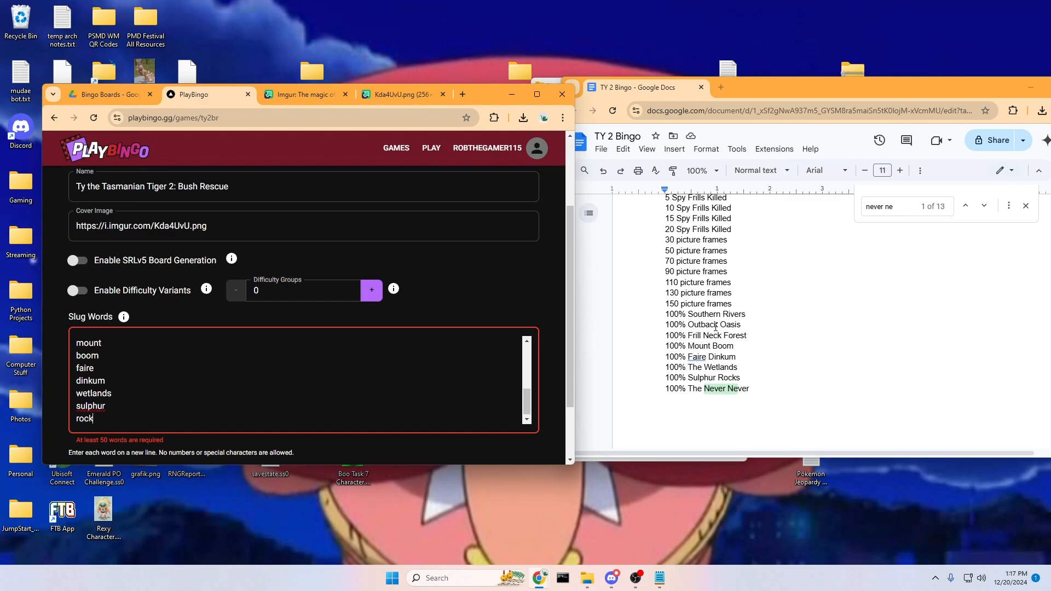
type("as")
key("Return")
key("BackSpace")
key("BackSpace")
key("BackSpace")
type("s")
key("Return")
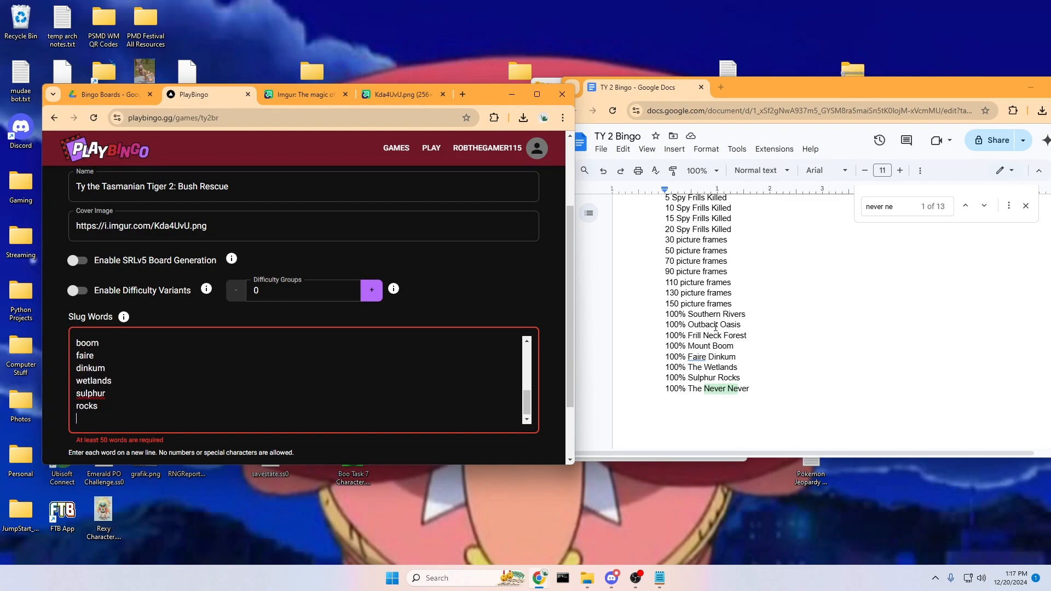
type("never")
key("Return")
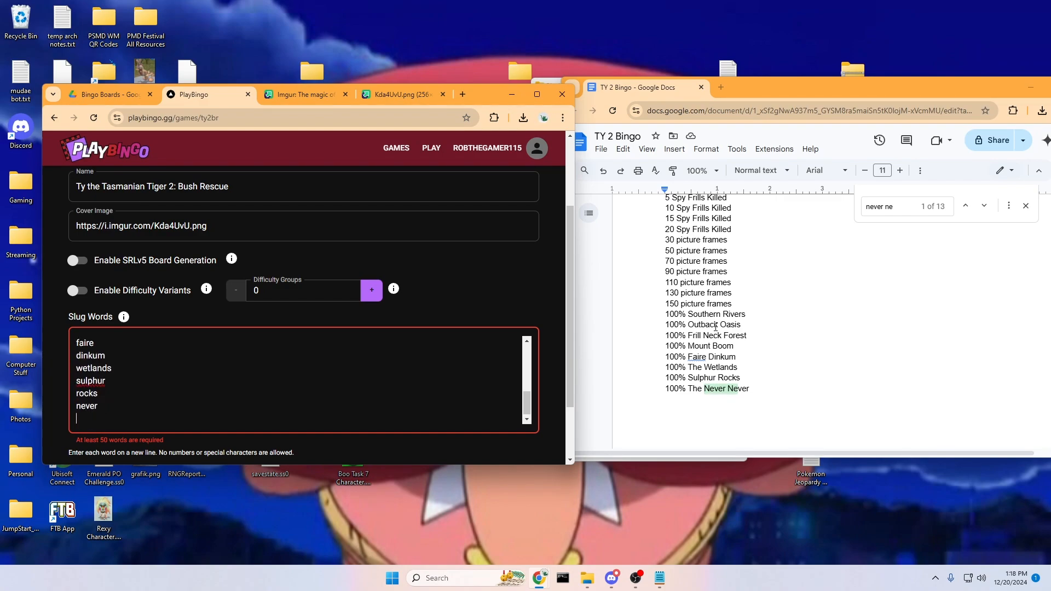
type("frill")
key("Return")
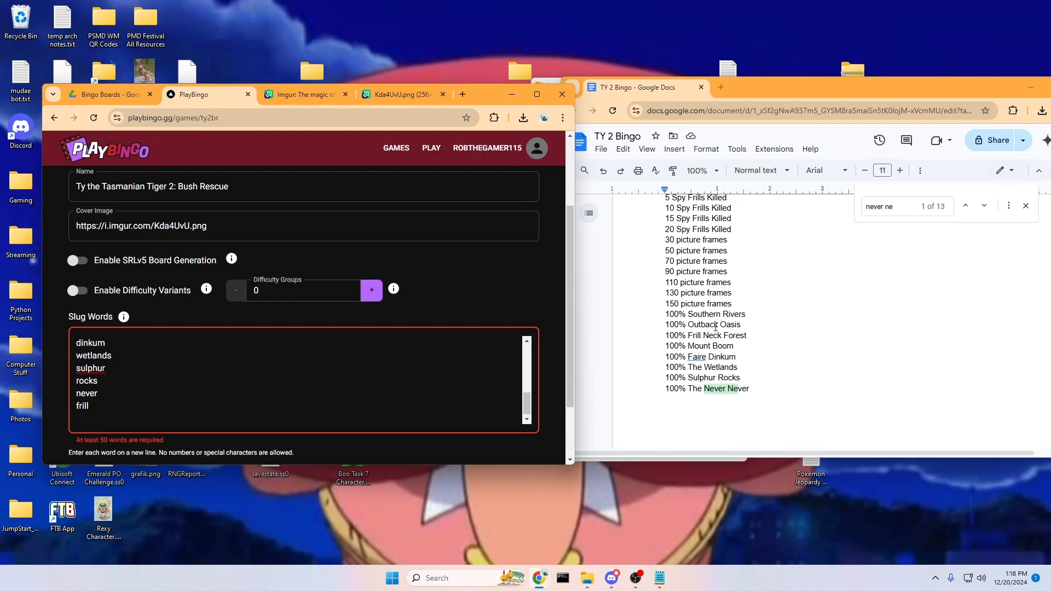
type("neck")
key("Return")
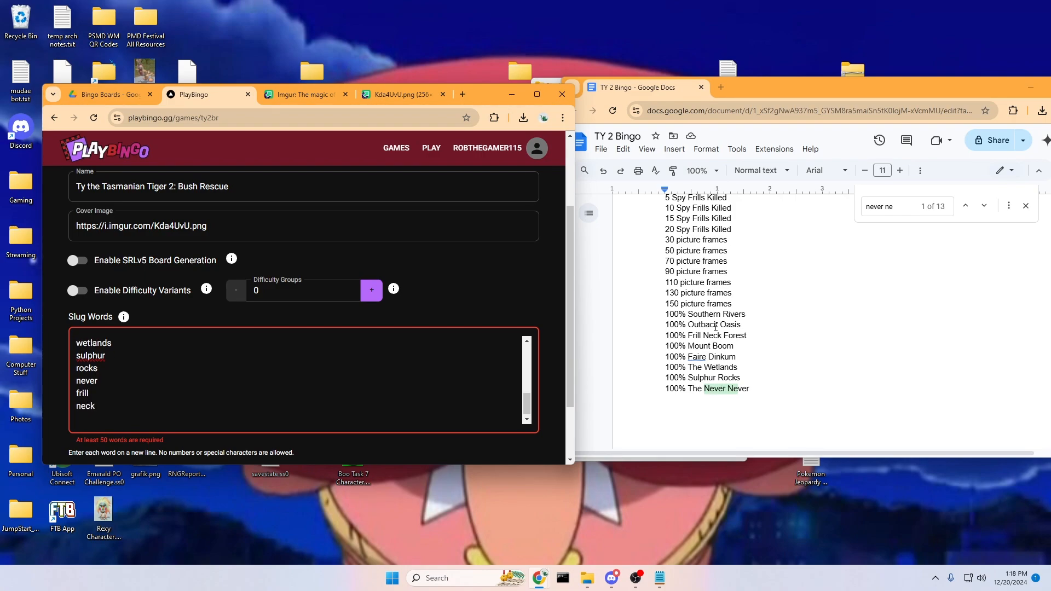
type("forest")
key("Return")
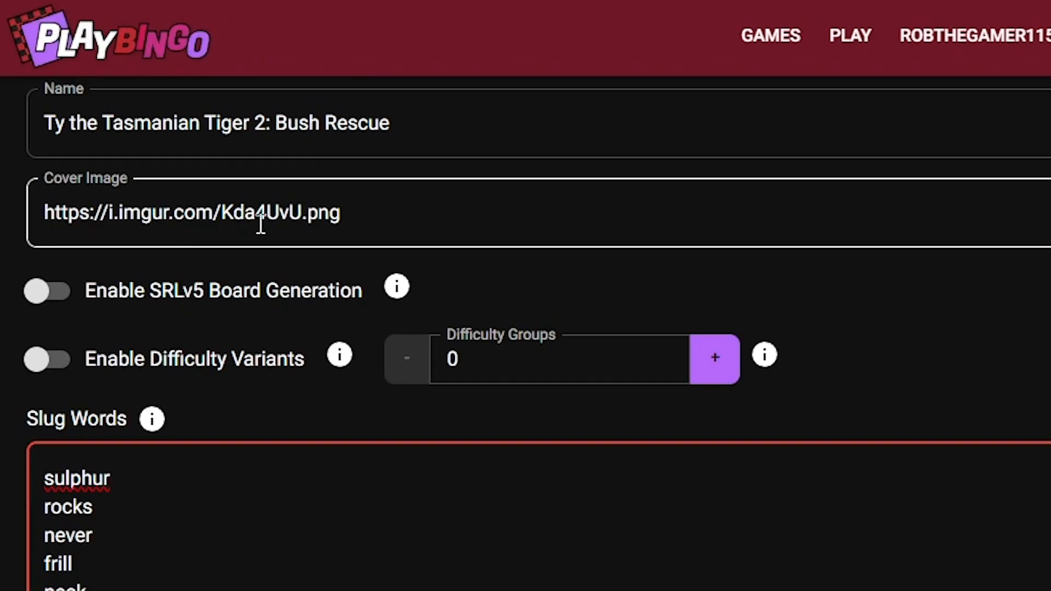
Add slug words attack, ghostbuster, explosive, cargo, croc, metal, menace and patchy, then start typing rippe.
scroll(191, 236, "up", 1)
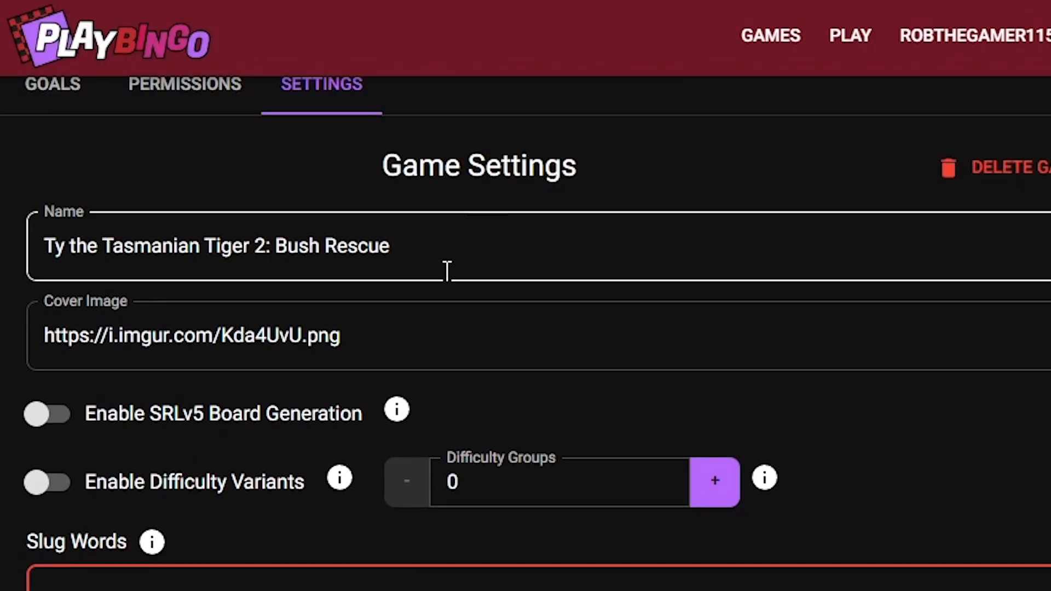
scroll(252, 250, "down", 1)
scroll(448, 322, "down", 2)
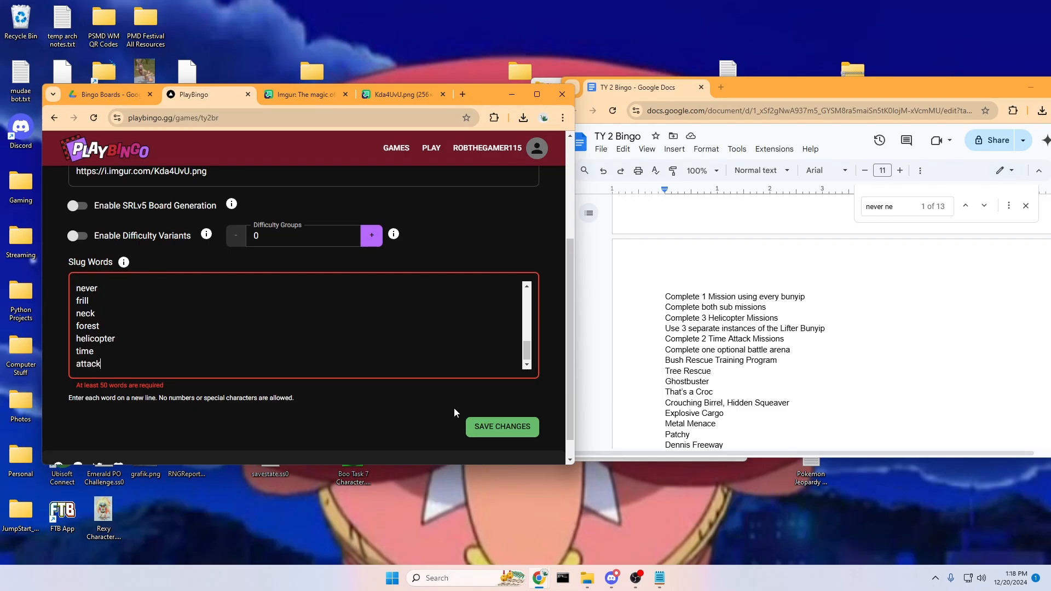
key("Return")
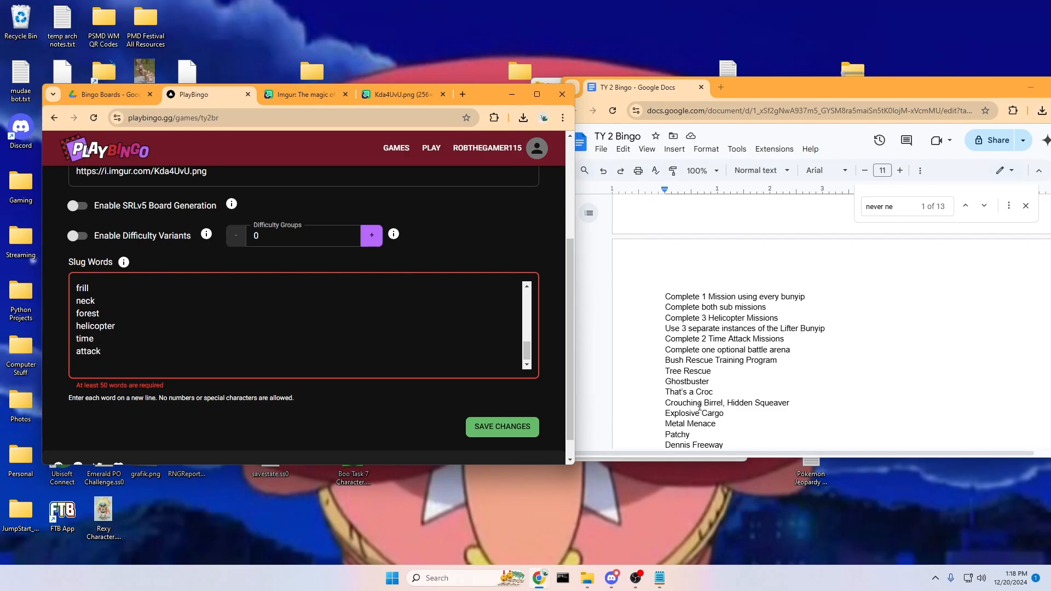
type("ghostbuster")
key("Return")
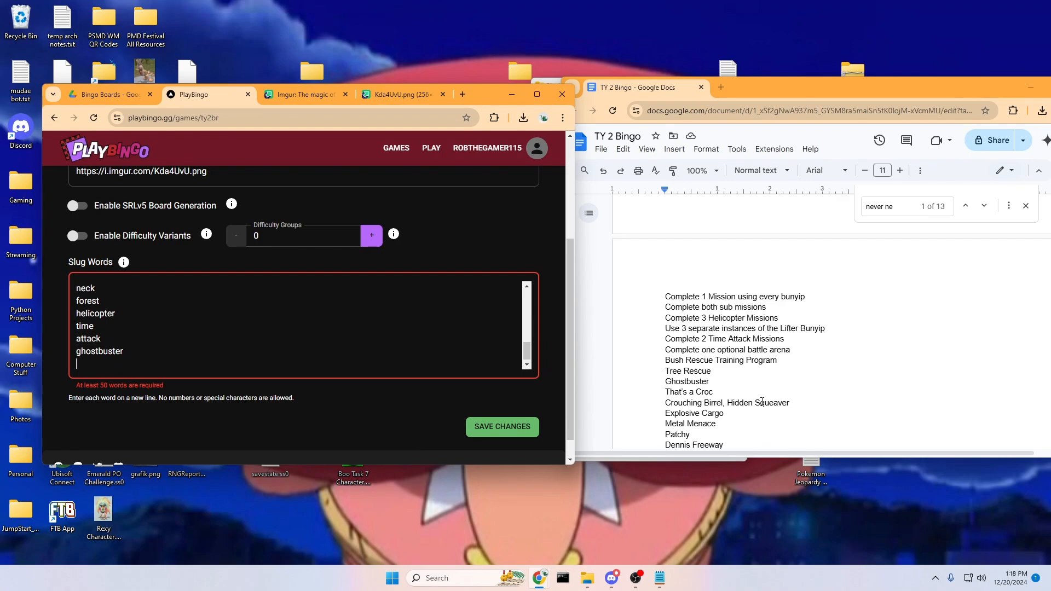
type("explosive")
key("Return")
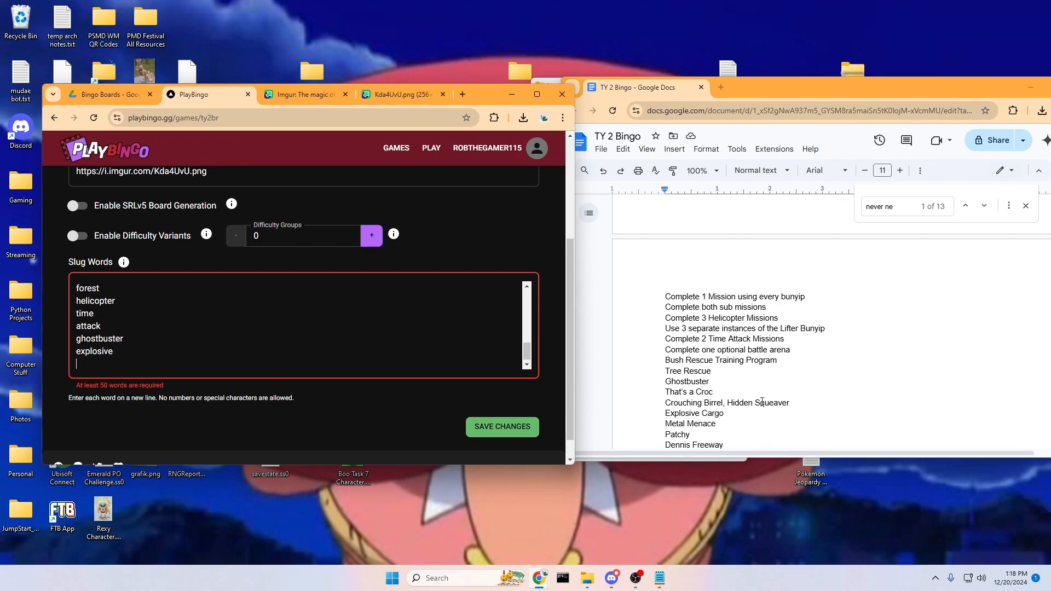
type("cargo")
key("Return")
type("croc")
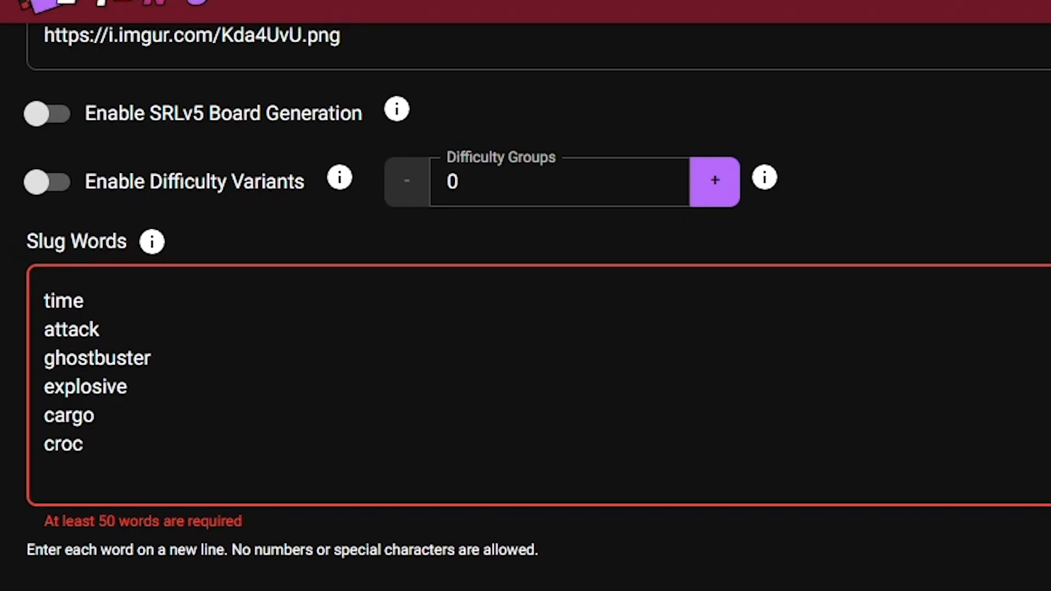
key("Return")
type("metal")
key("Return")
type("mena")
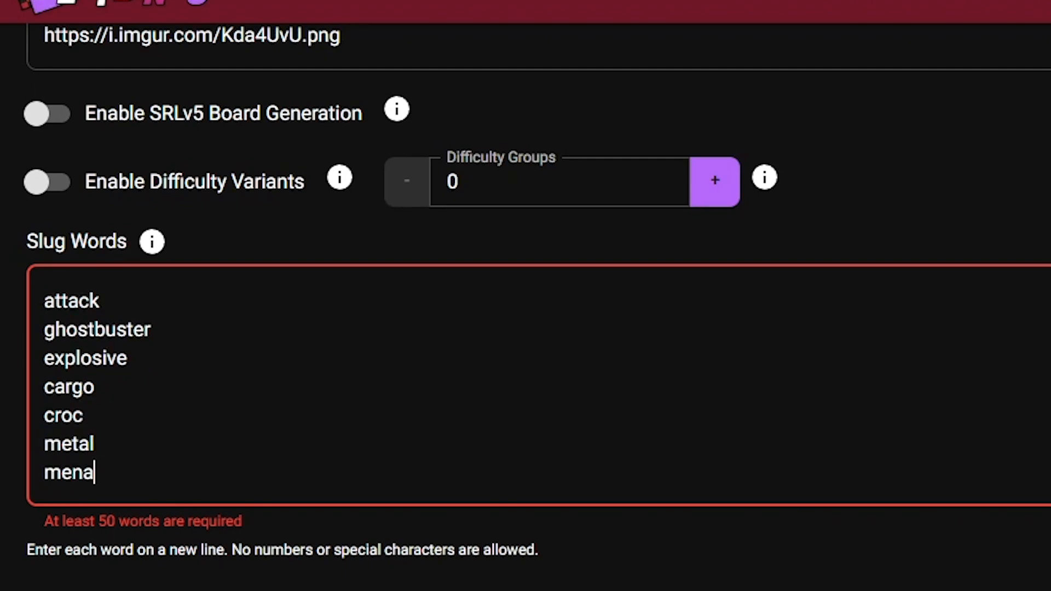
type("ce")
key("Return")
type("patchy")
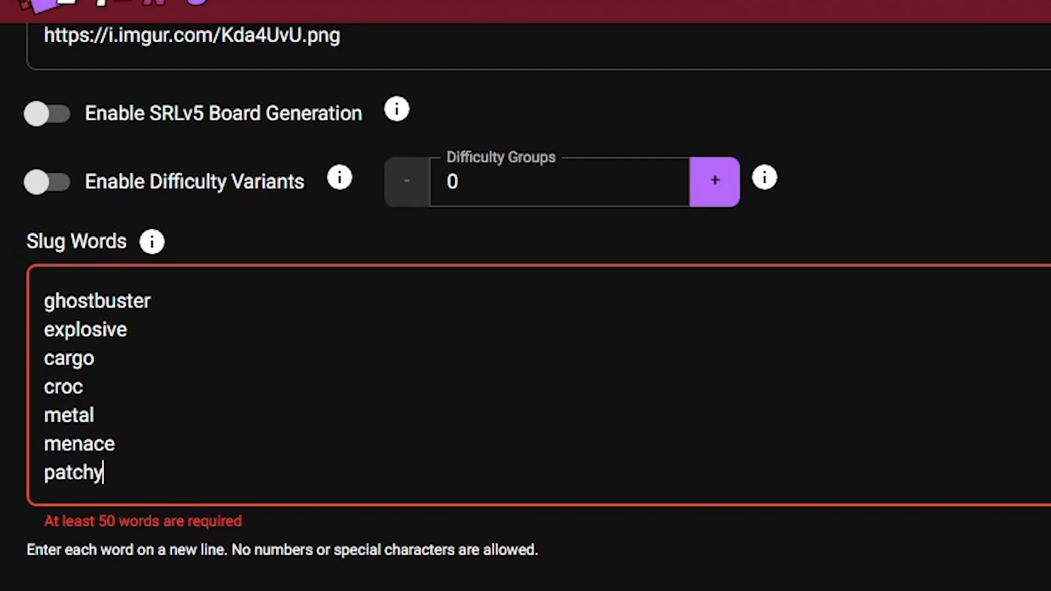
key("Return")
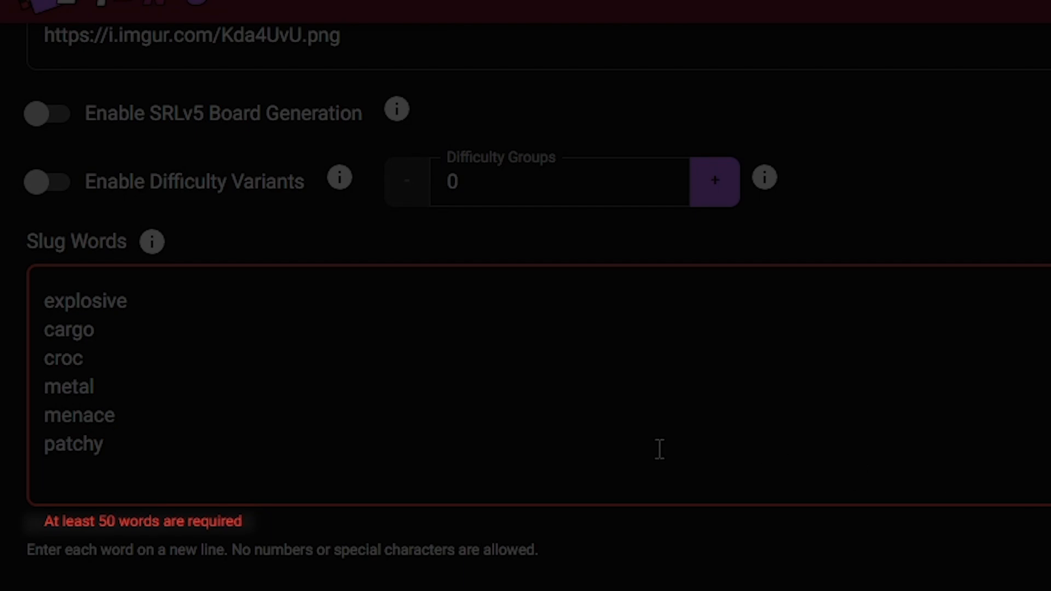
type("rippe")
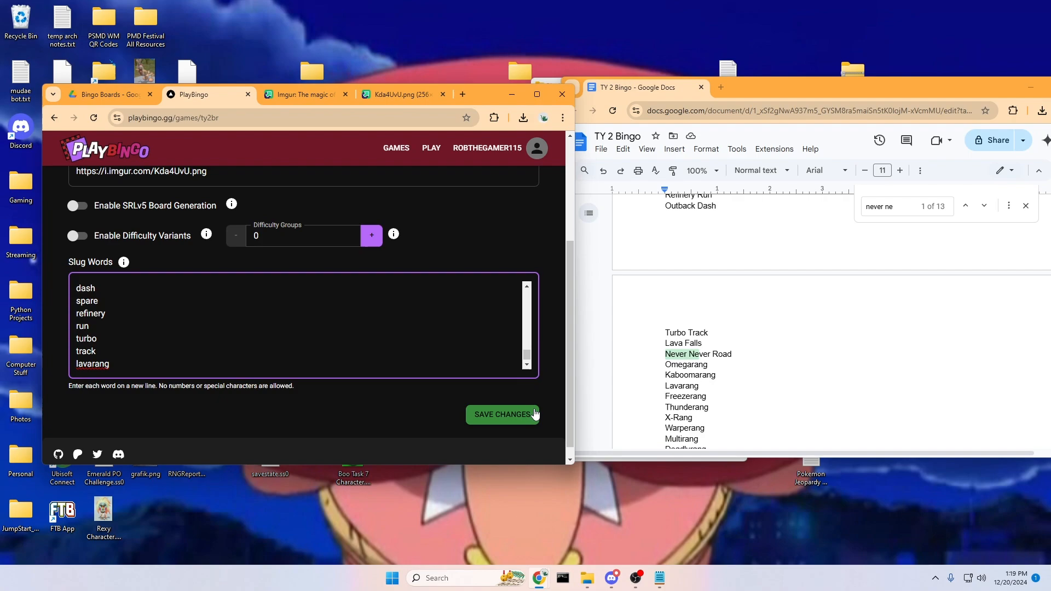
Save the slug word changes and go to the Play rooms page.
left_click(426, 272)
scroll(481, 257, "up", 3)
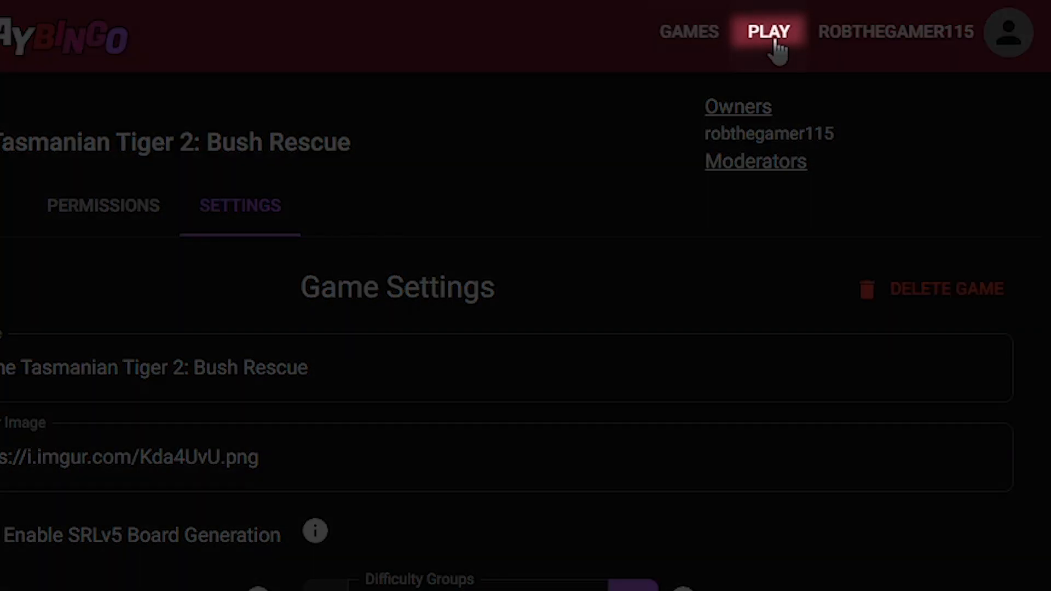
left_click(775, 39)
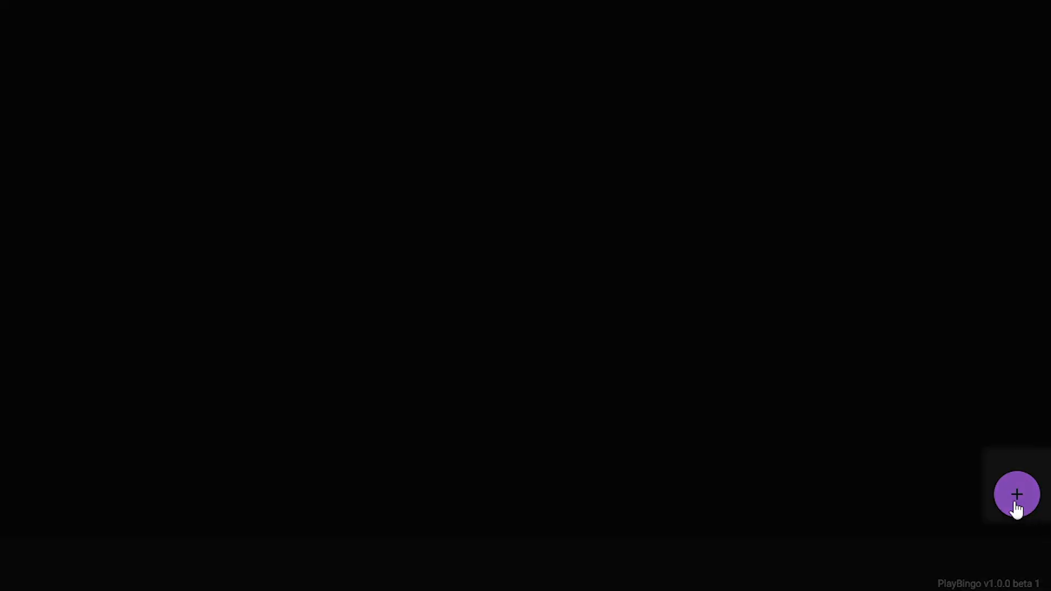
Start a new room named example and replace the autofilled room password with a new one.
left_click(1016, 509)
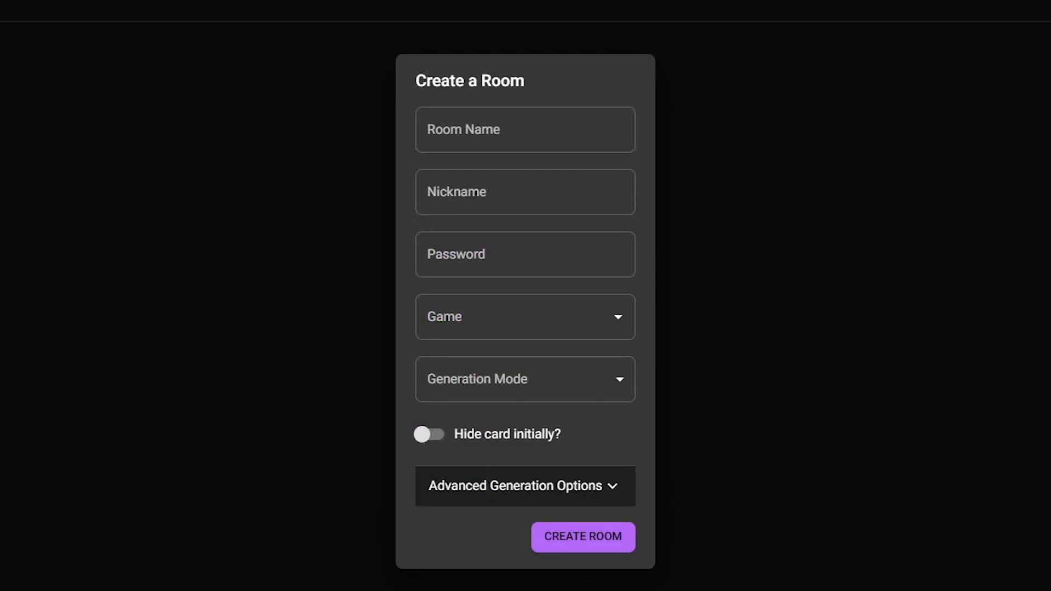
left_click(486, 136)
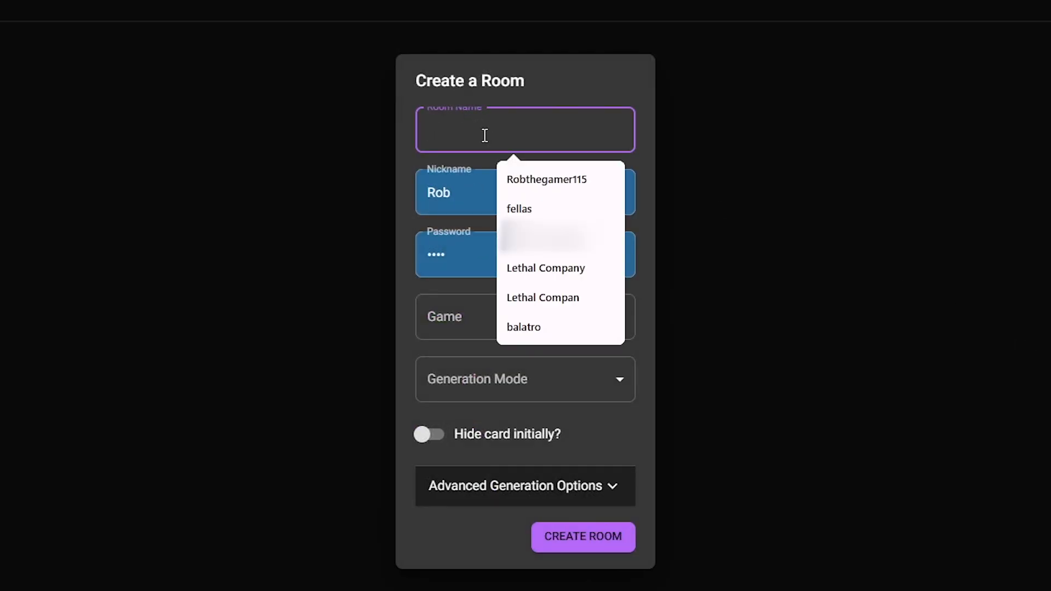
type("exampl")
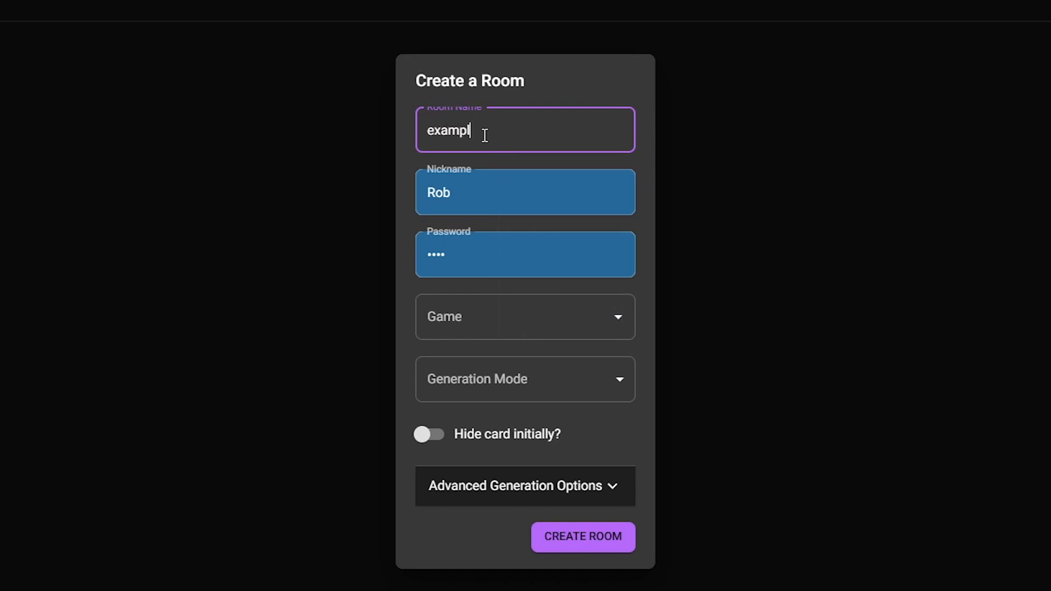
type("e")
left_click(450, 201)
left_click(467, 264)
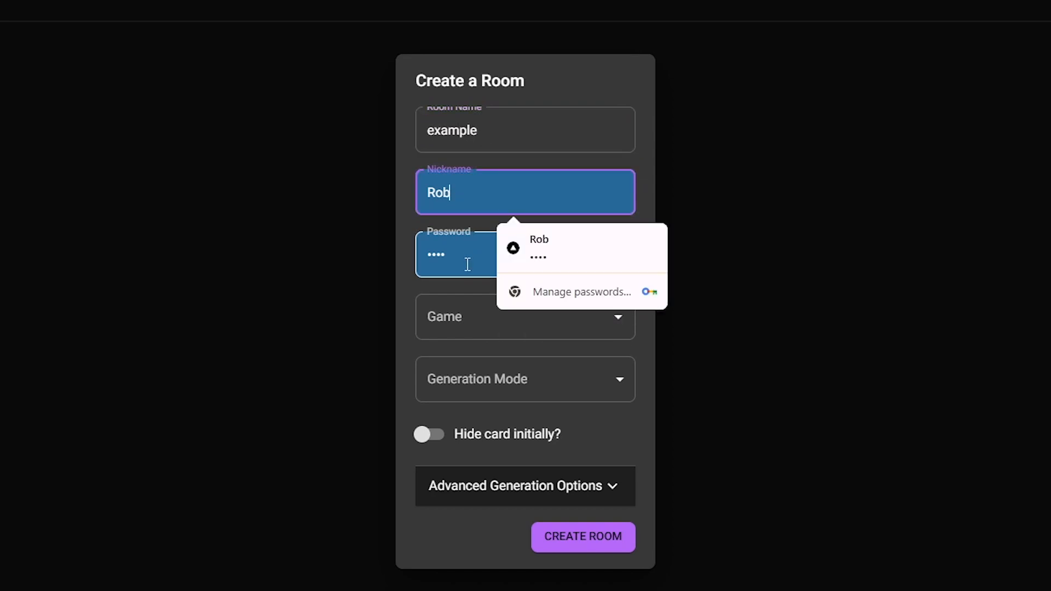
key("BackSpace")
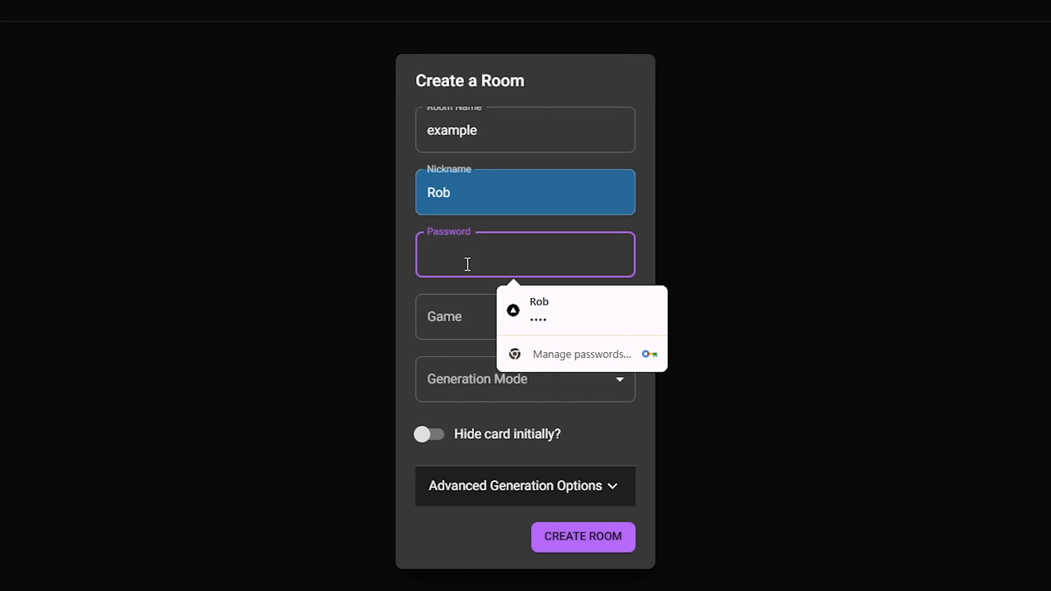
type("test")
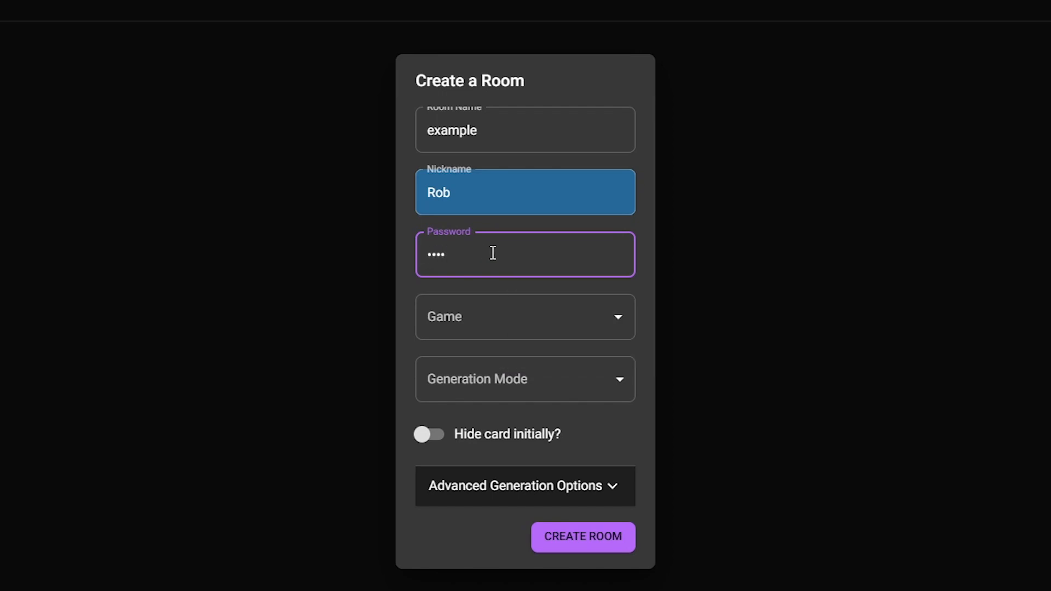
left_click(495, 316)
Choose Ty the Tasmanian Tiger 2 as the game, Random generation mode, and hide the card initially.
scroll(503, 429, "down", 10)
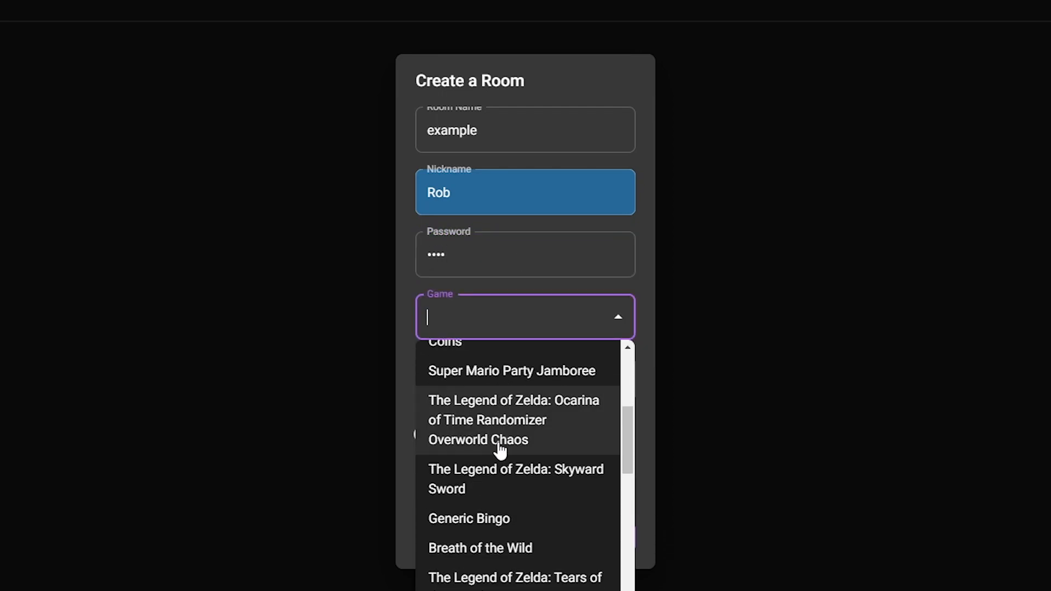
scroll(501, 451, "down", 8)
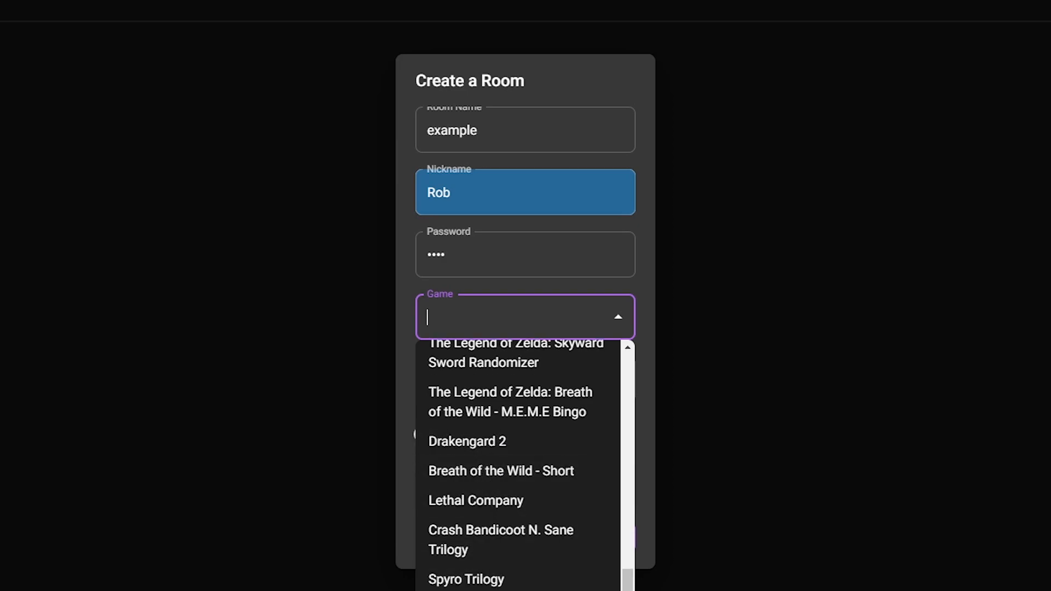
left_click(472, 590)
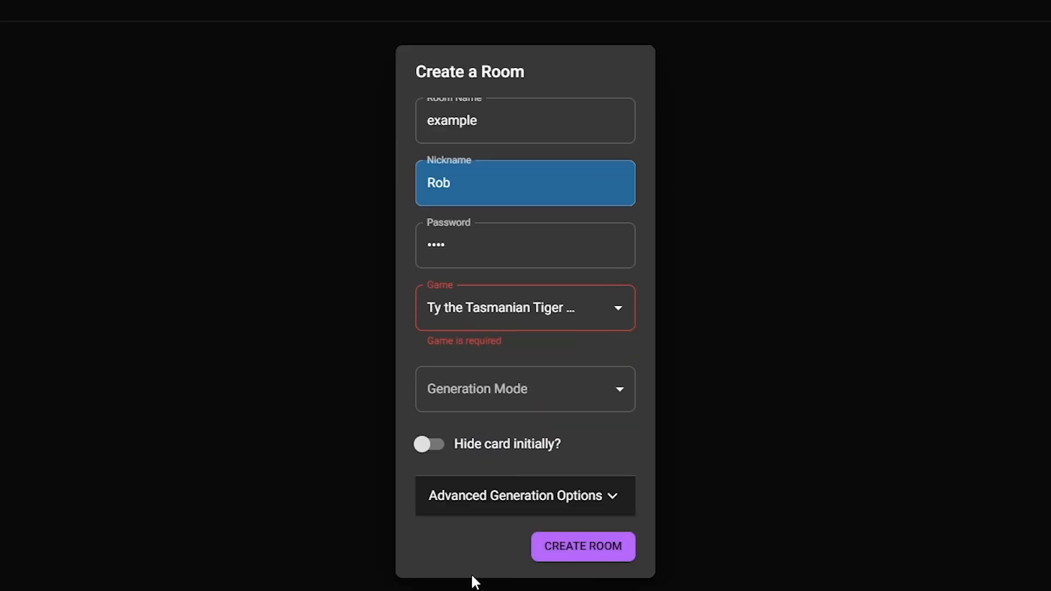
left_click(552, 376)
left_click(521, 433)
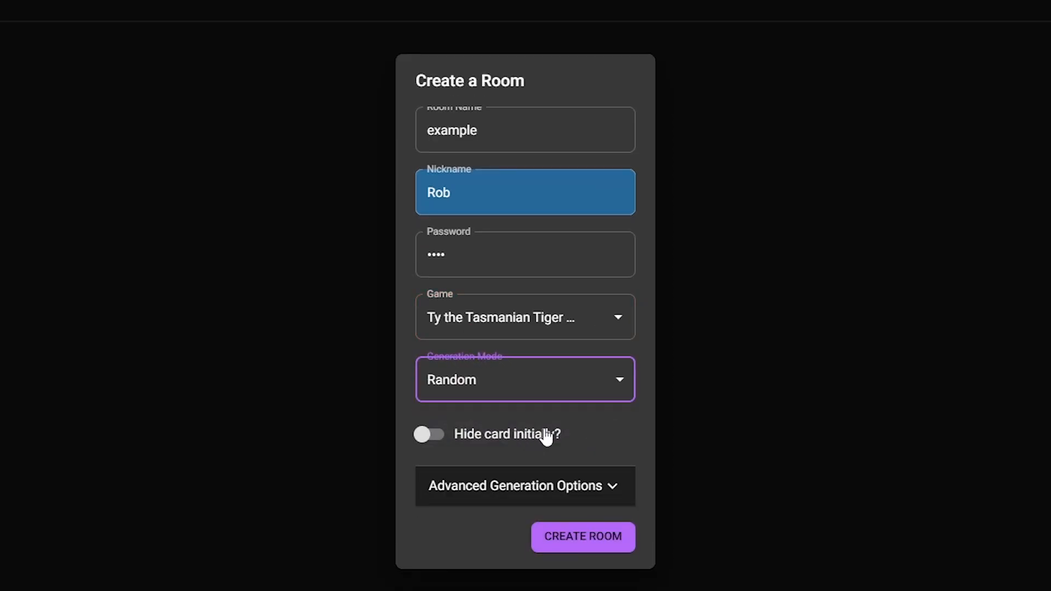
left_click(427, 437)
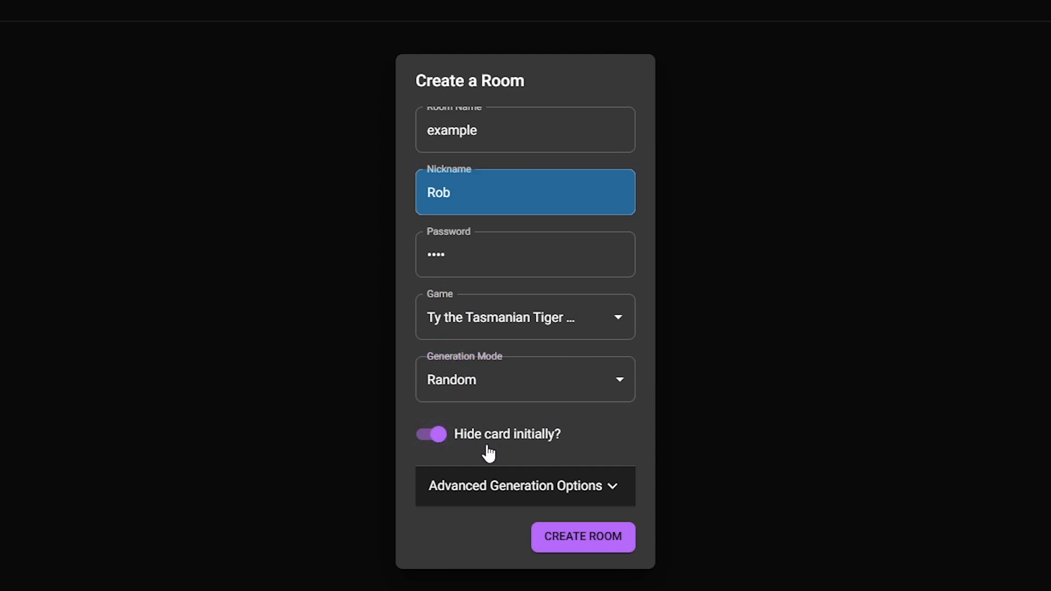
Create the example room, switch the player colour to orange, and reveal the 5x5 Ty 2 card.
left_click(582, 541)
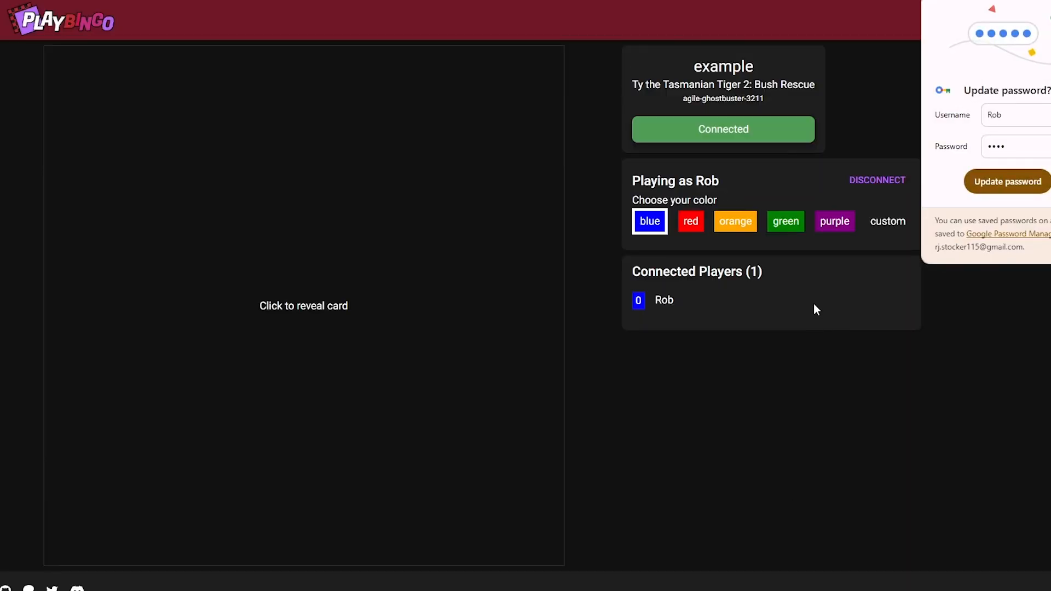
left_click(739, 230)
left_click(375, 316)
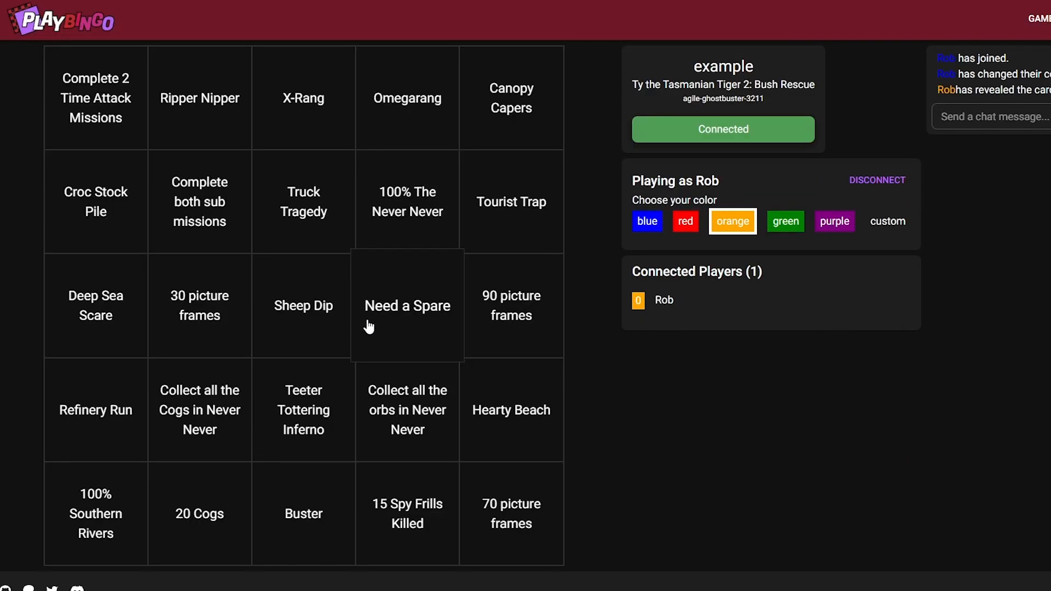